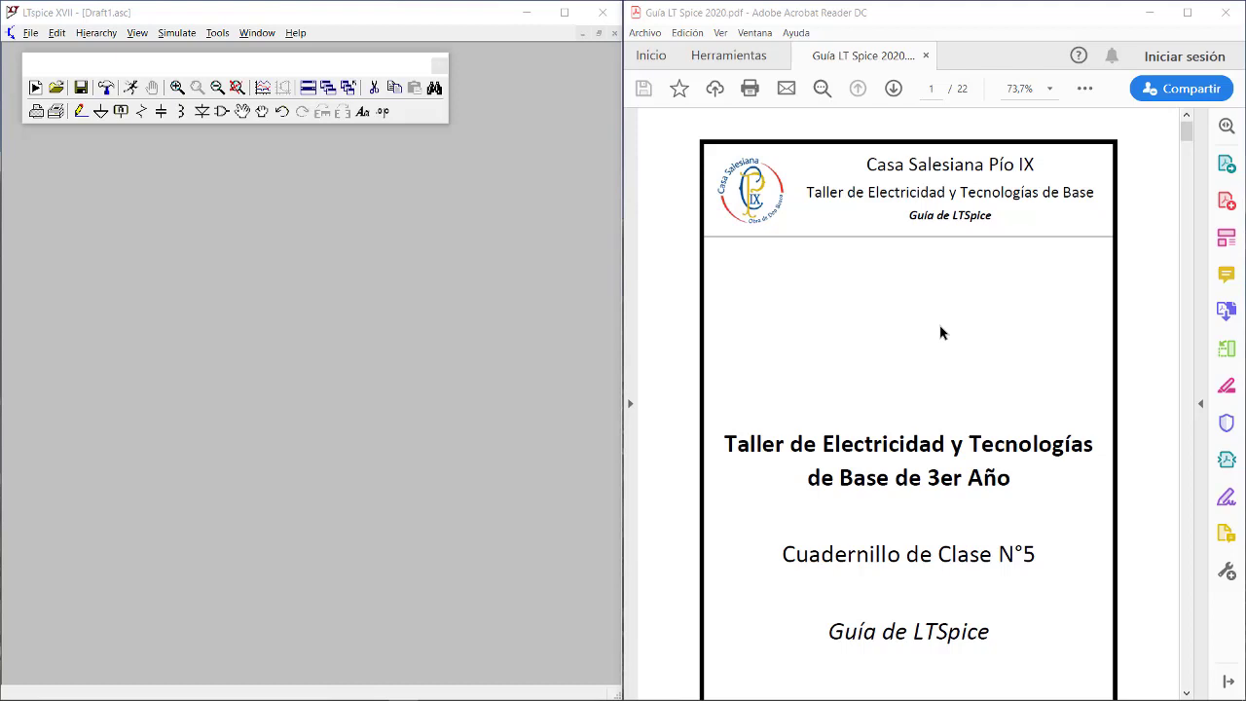
Open the LTspice download page from the link in the guide's installation section, allowing the connection, and view its download options
scroll(940, 333, down, 6)
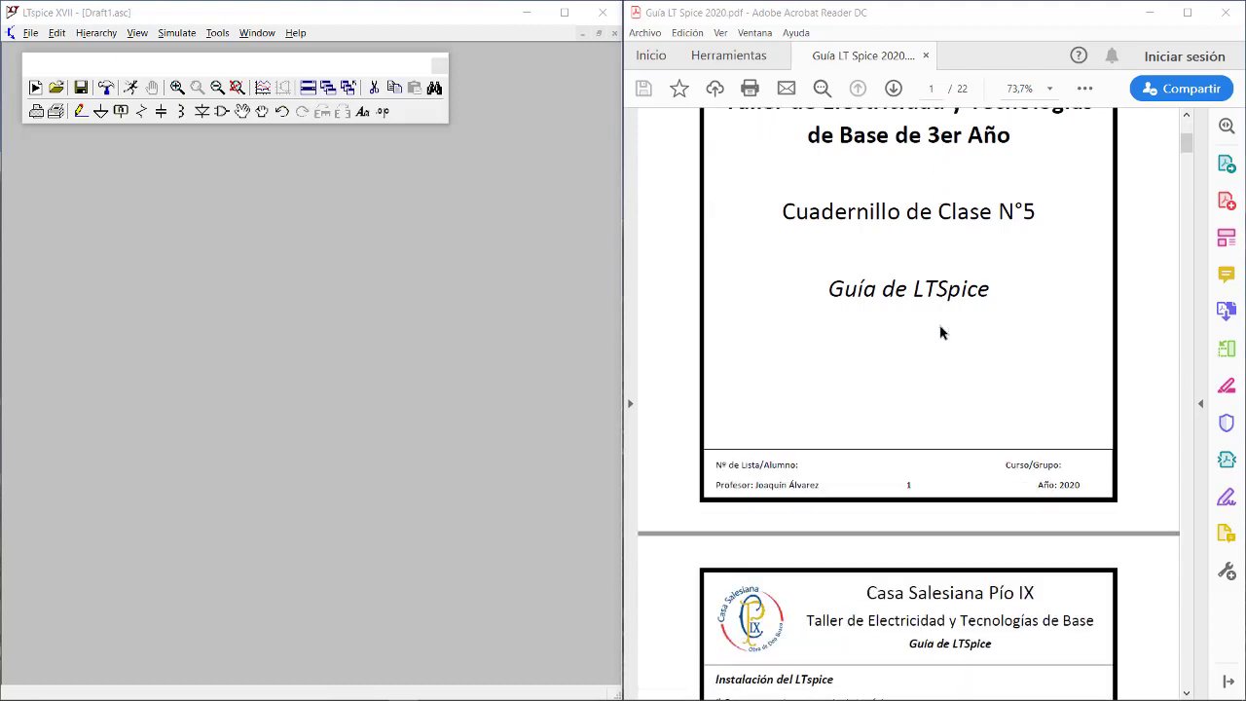
scroll(941, 333, down, 7)
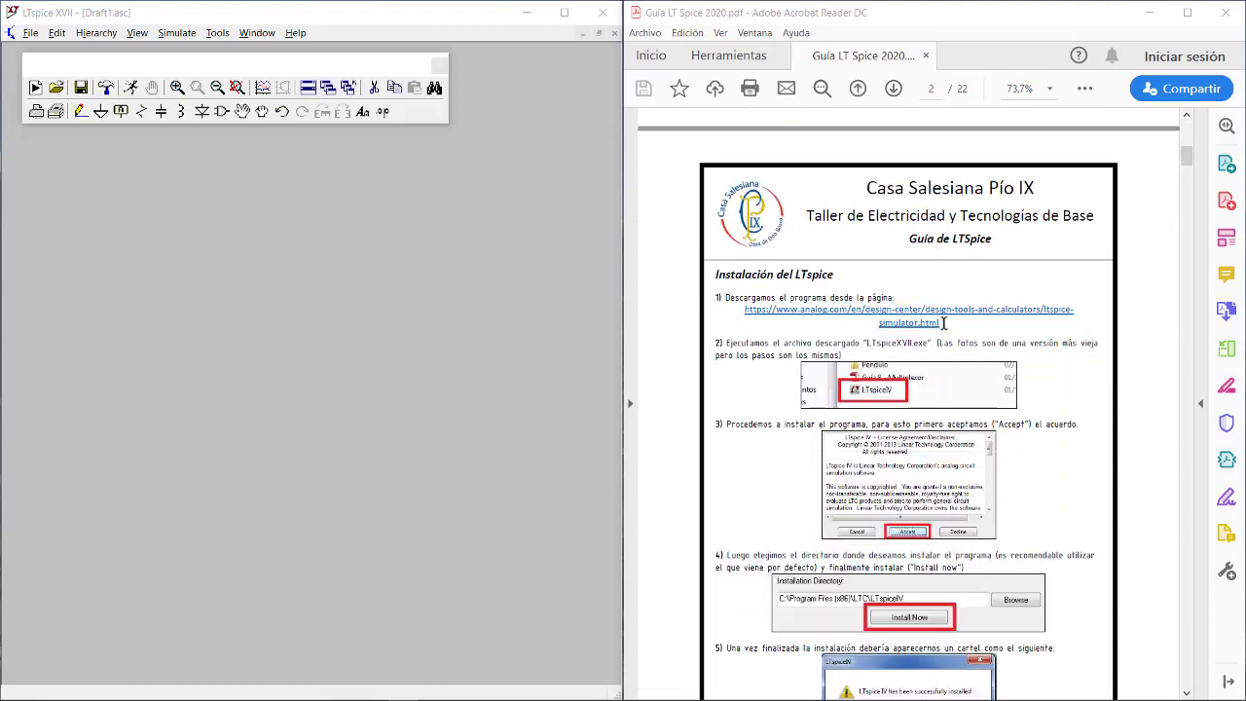
scroll(947, 331, down, 1)
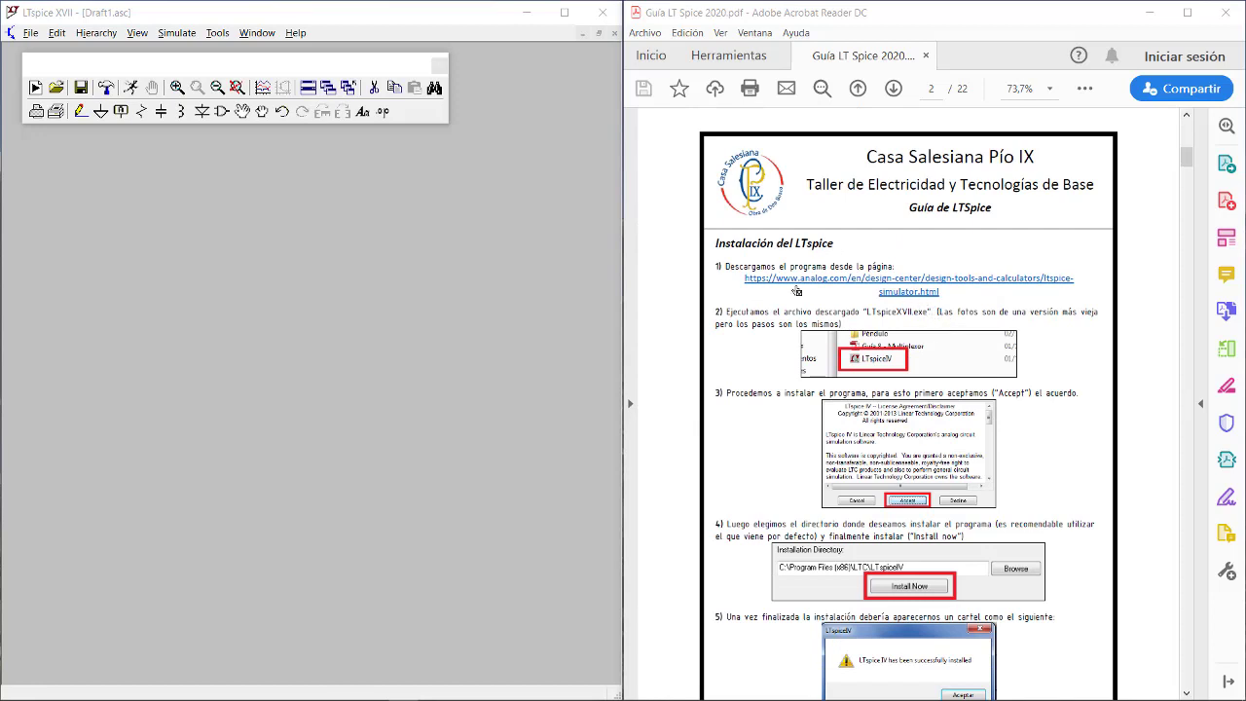
click(930, 291)
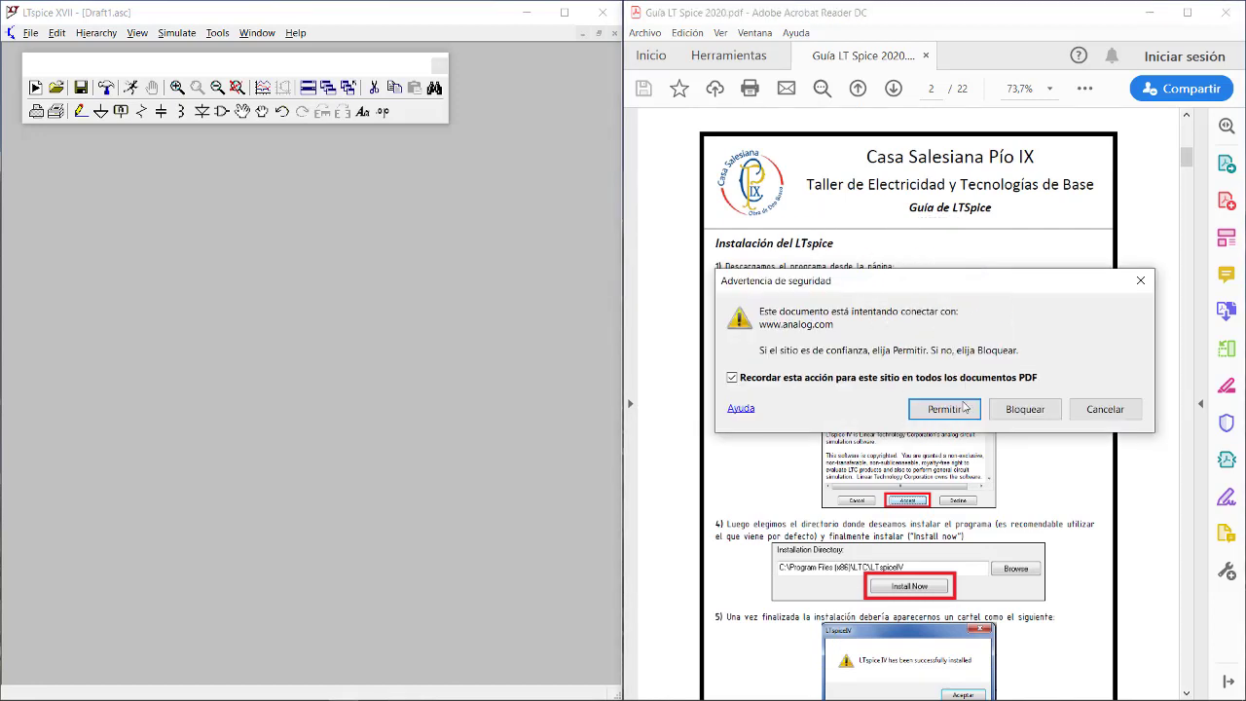
click(964, 409)
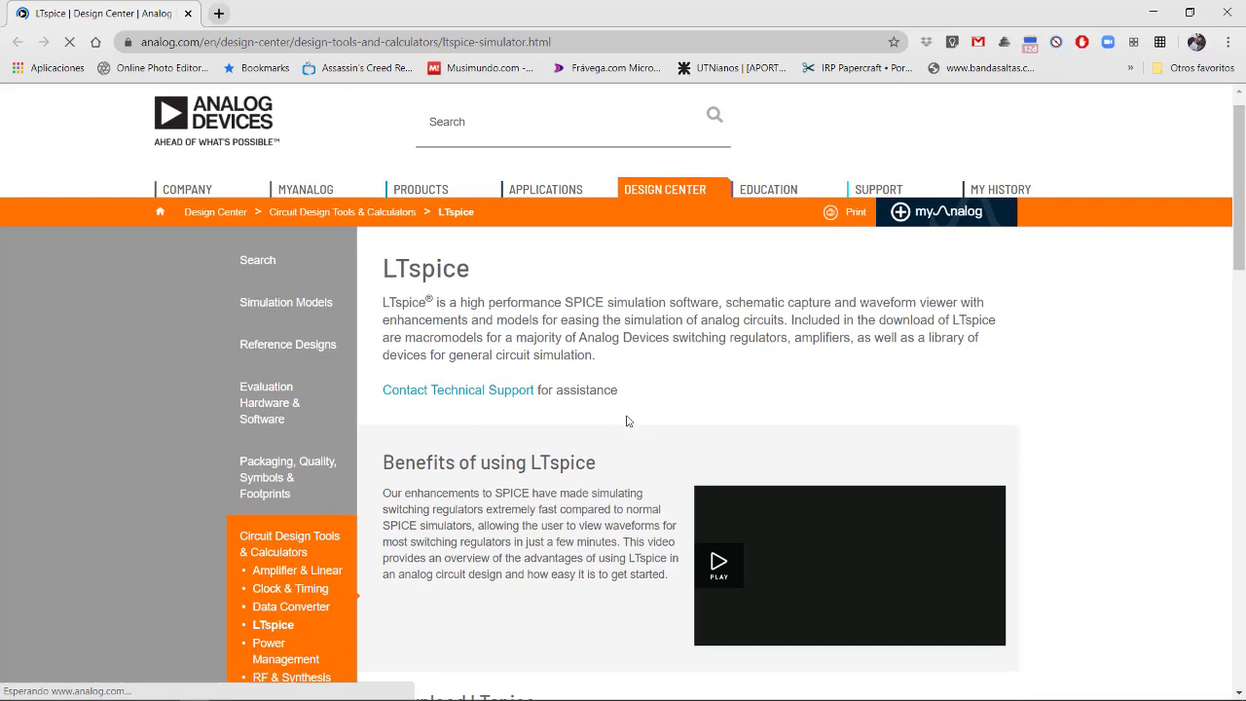
scroll(628, 421, down, 4)
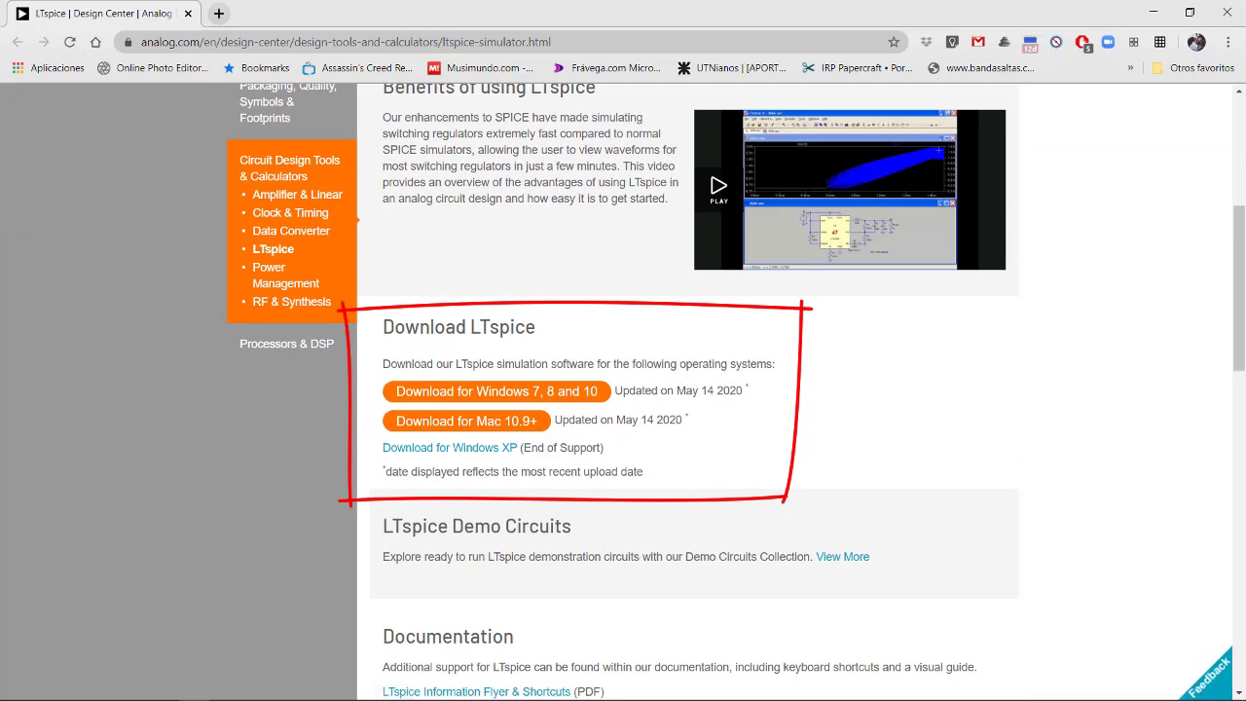
Switch back to the PDF guide in Acrobat Reader and read the installation steps and the first-simulation section
mouse_move(338, 696)
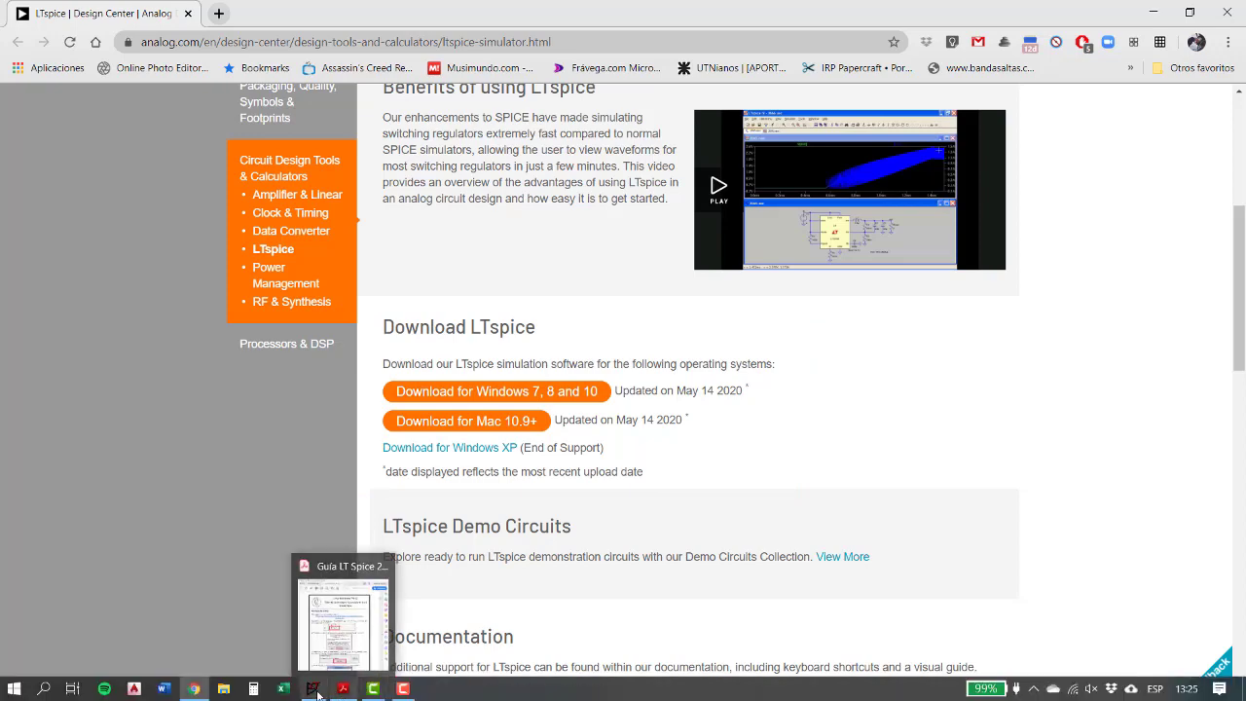
click(331, 682)
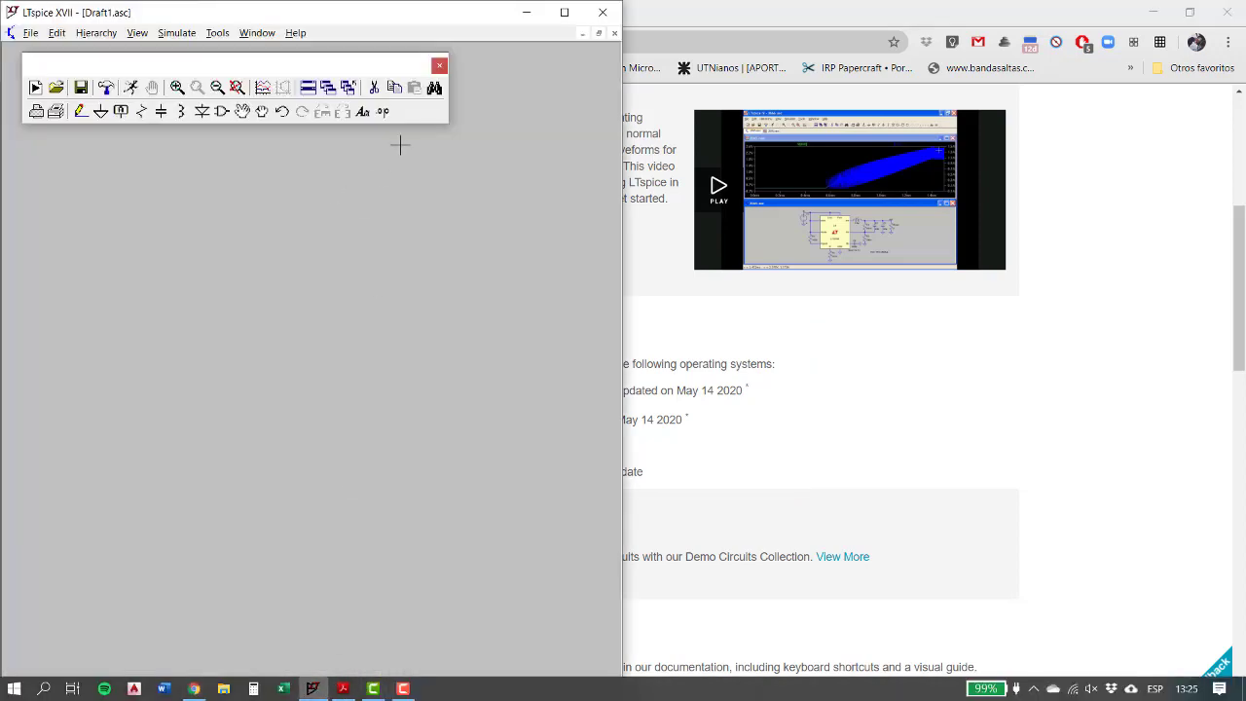
click(343, 689)
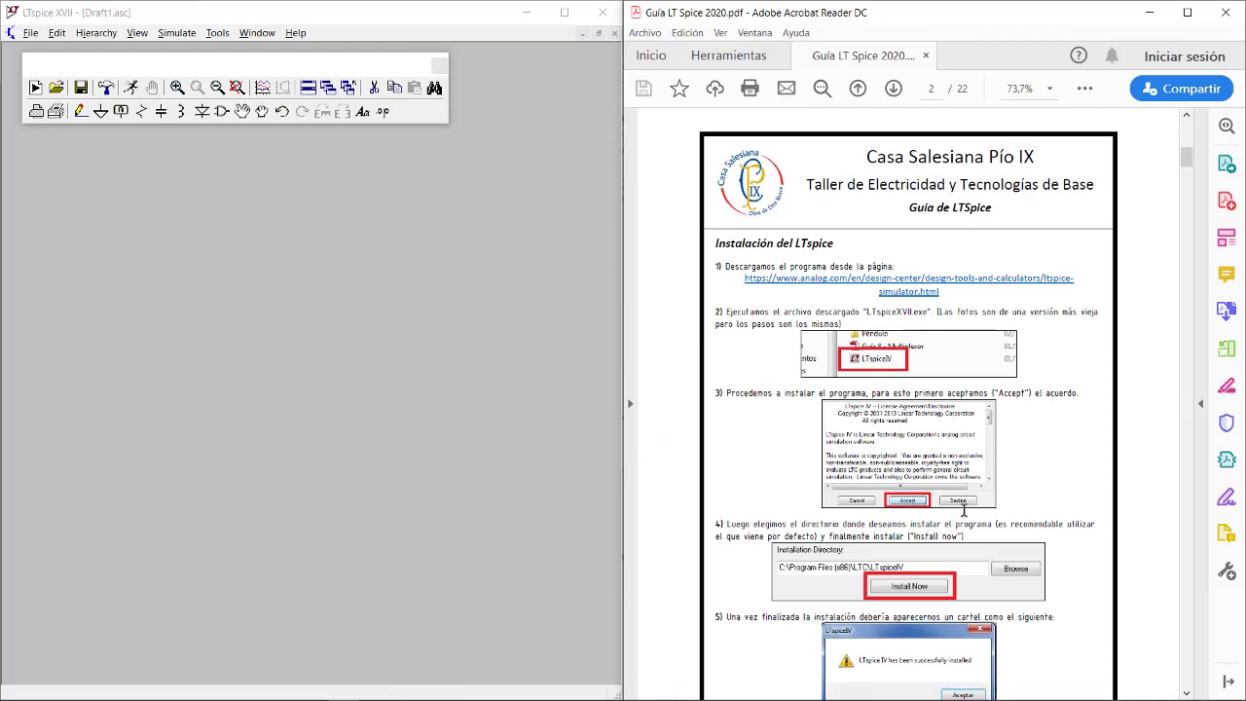
scroll(960, 326, down, 2)
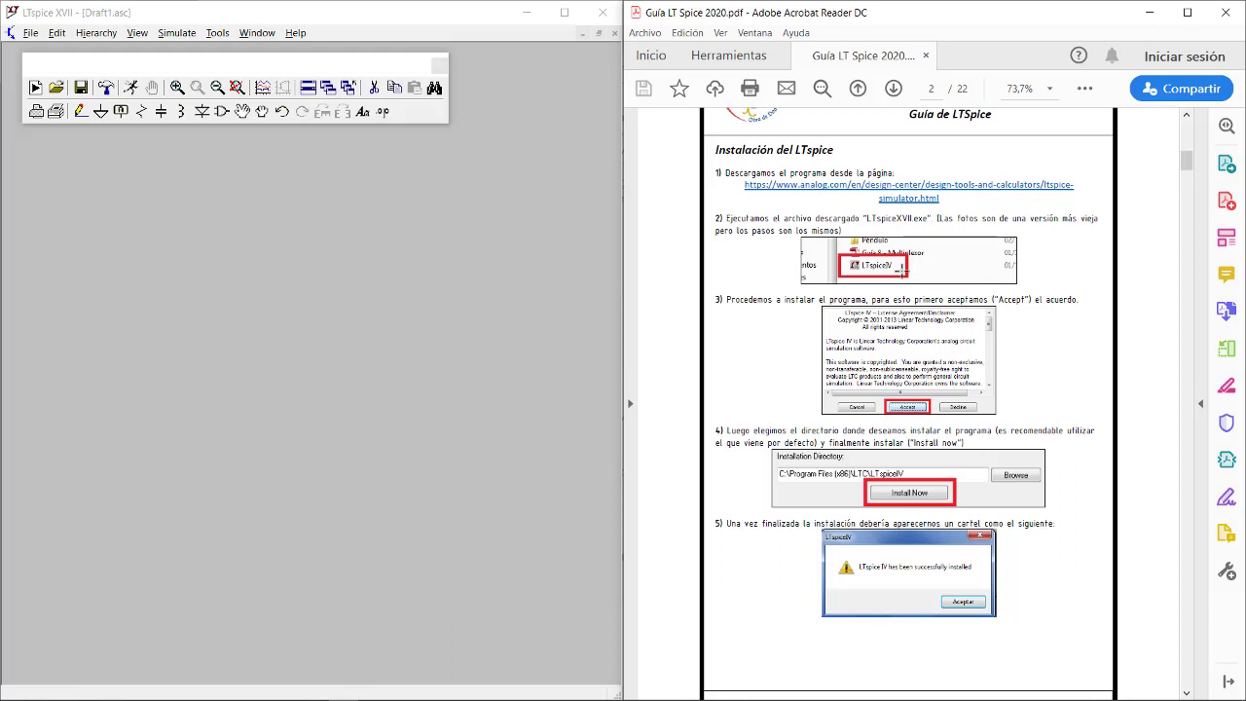
scroll(902, 268, down, 2)
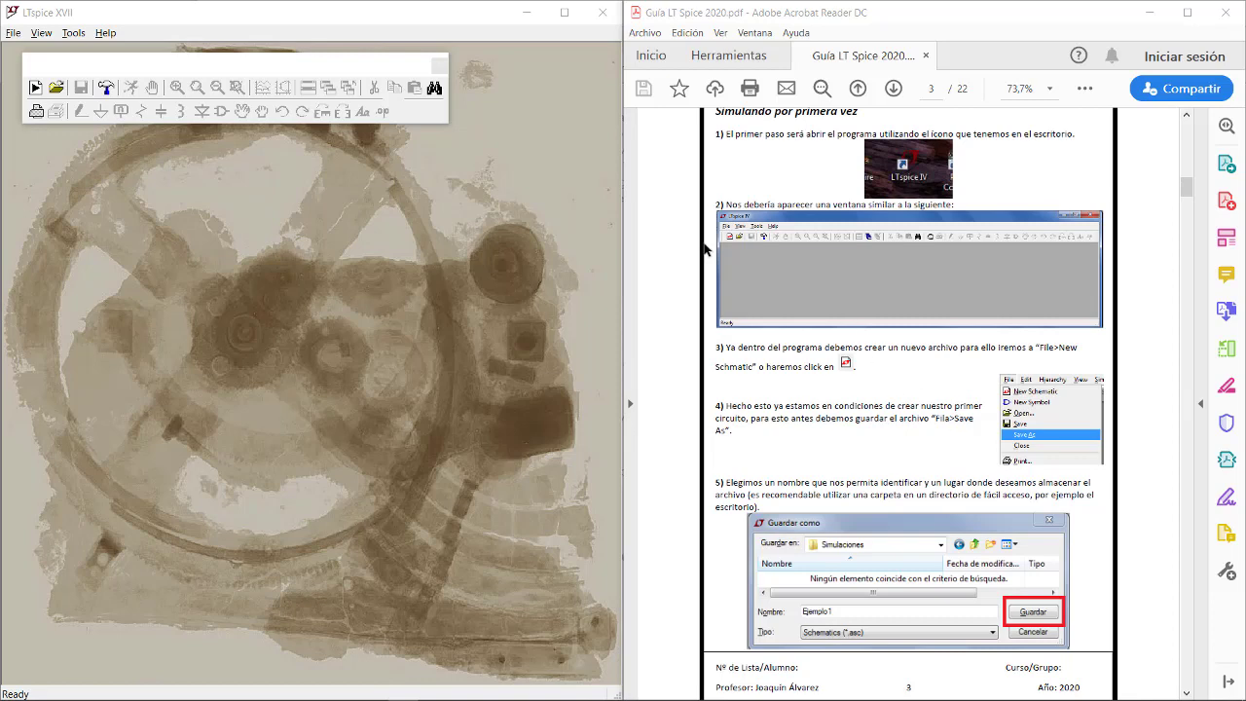
Create a new LTspice schematic and save it on the Desktop (Escritorio) as Ej1
click(36, 88)
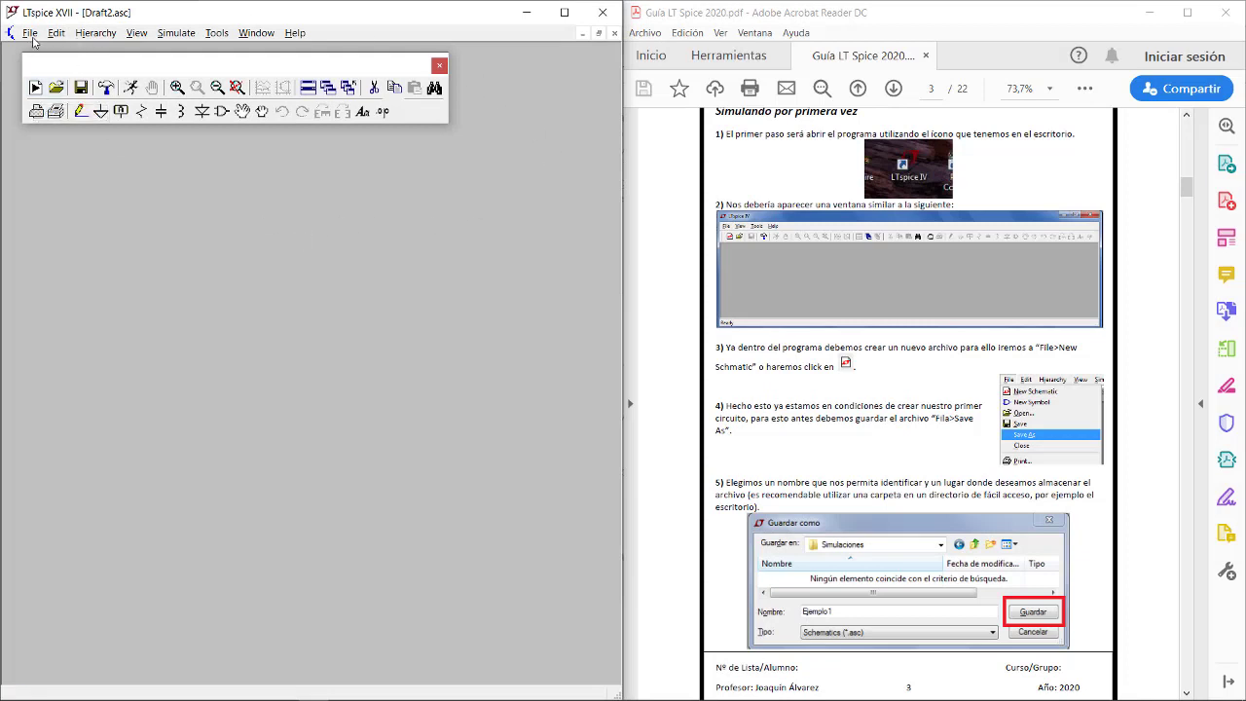
click(30, 35)
click(462, 256)
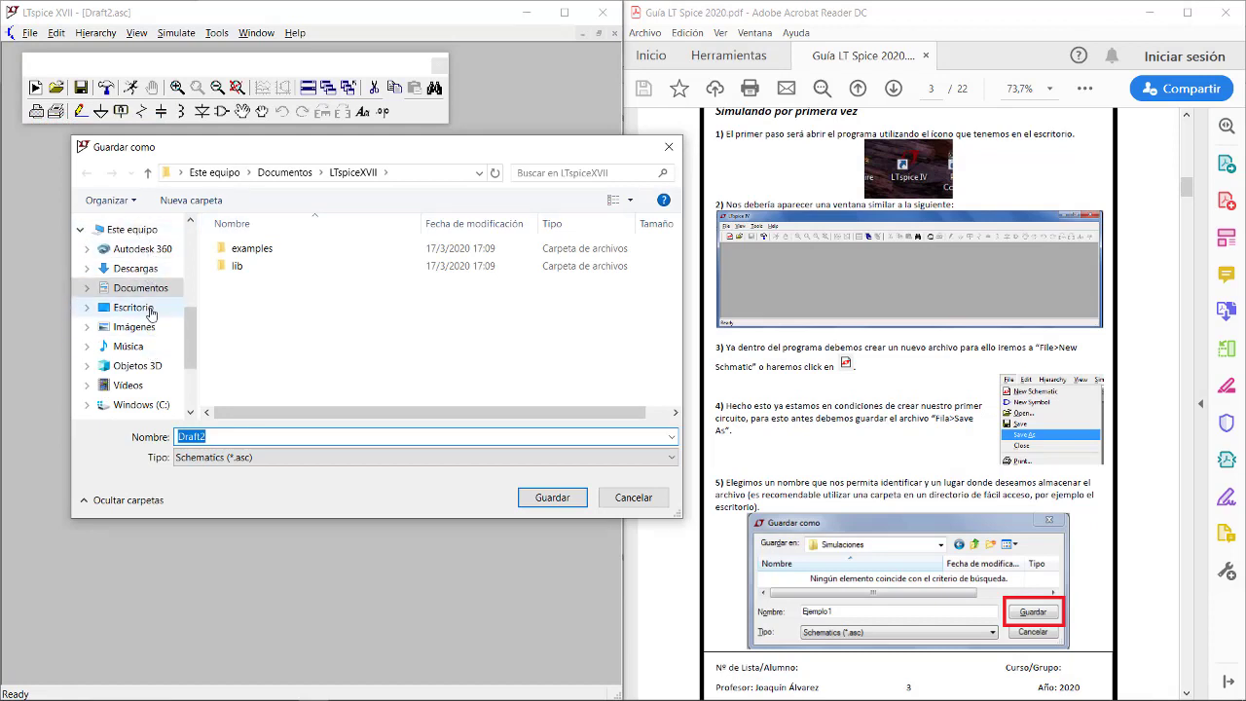
click(136, 306)
click(246, 435)
text(Ej1)
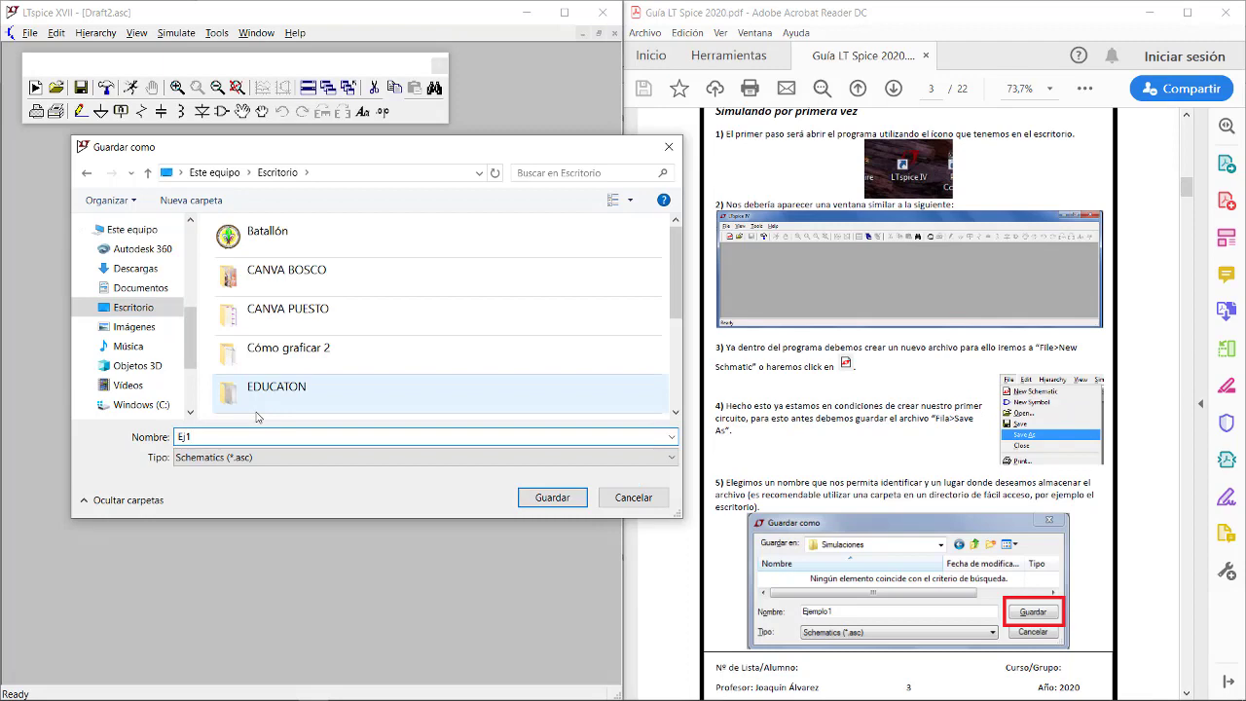
click(552, 497)
Following the guide's tool overview, draw a horizontal practice wire and place a ground symbol just below its middle
scroll(944, 467, down, 5)
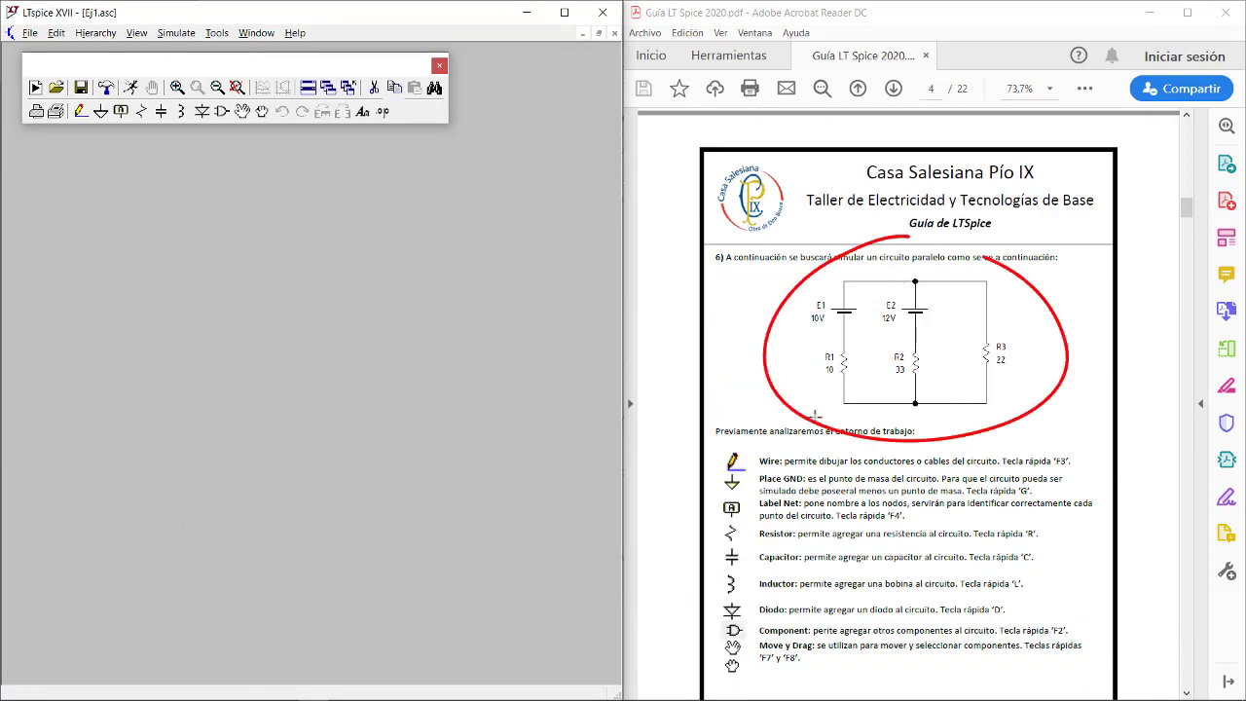
scroll(809, 486, down, 3)
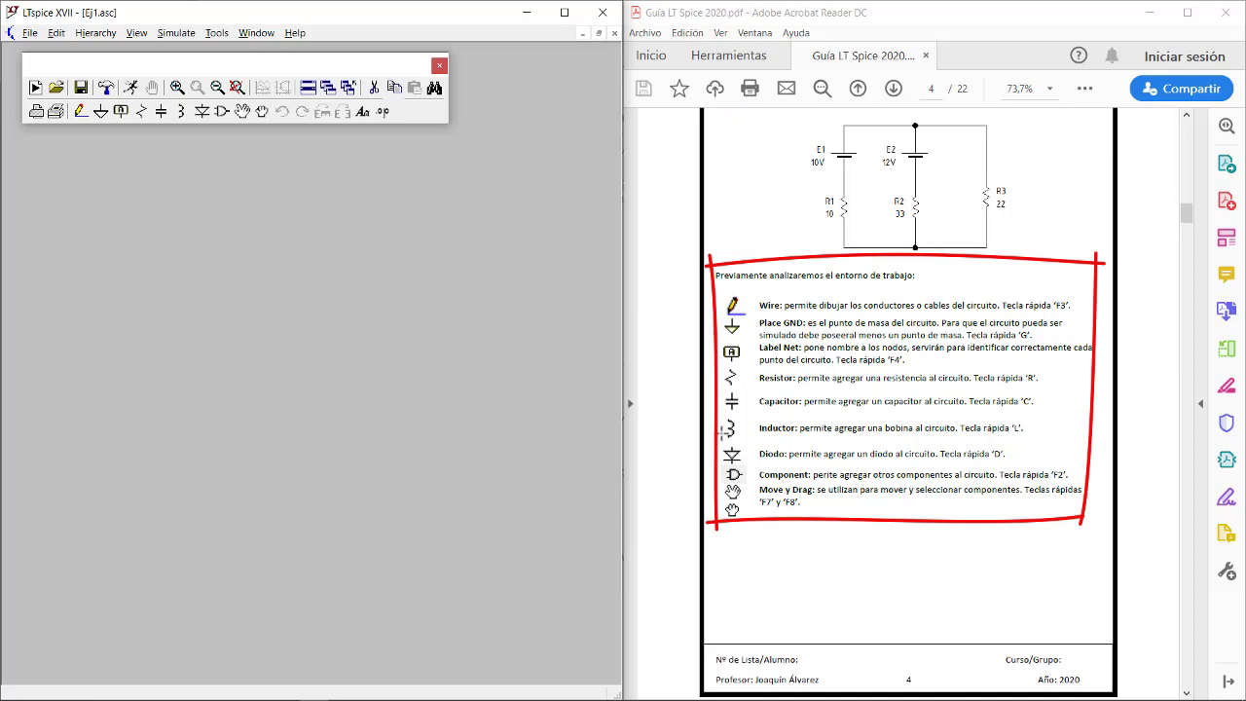
click(81, 111)
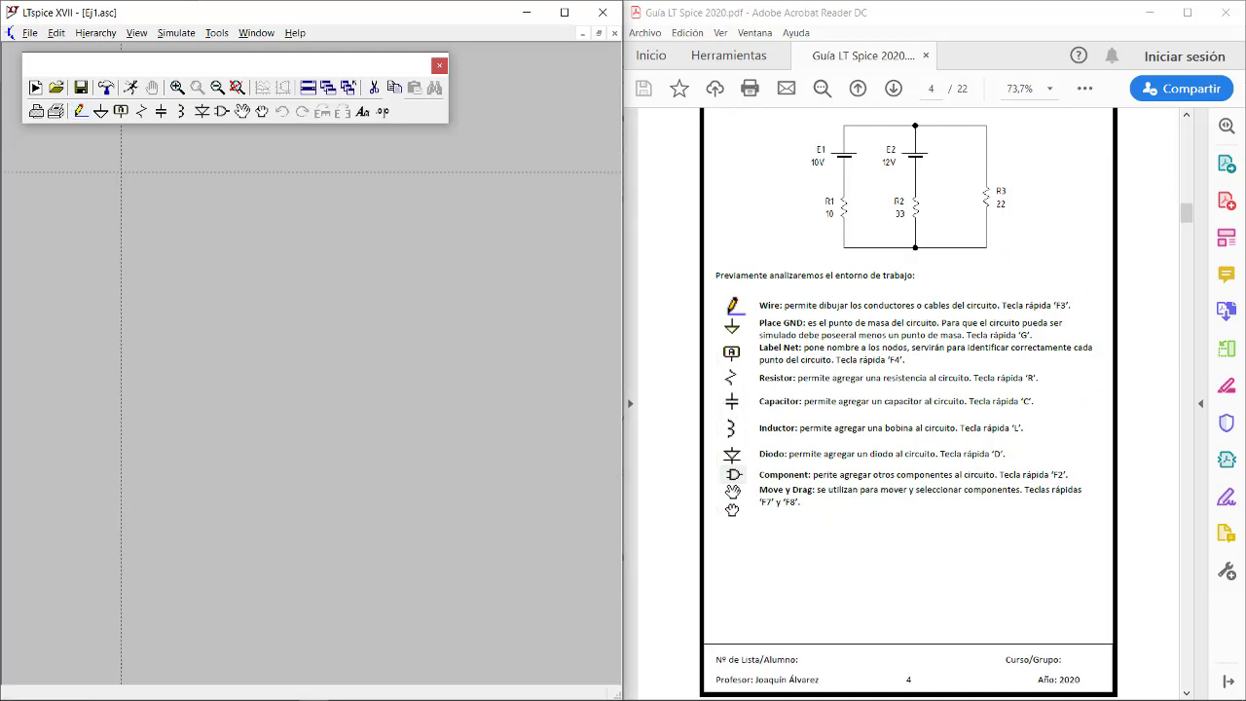
click(143, 282)
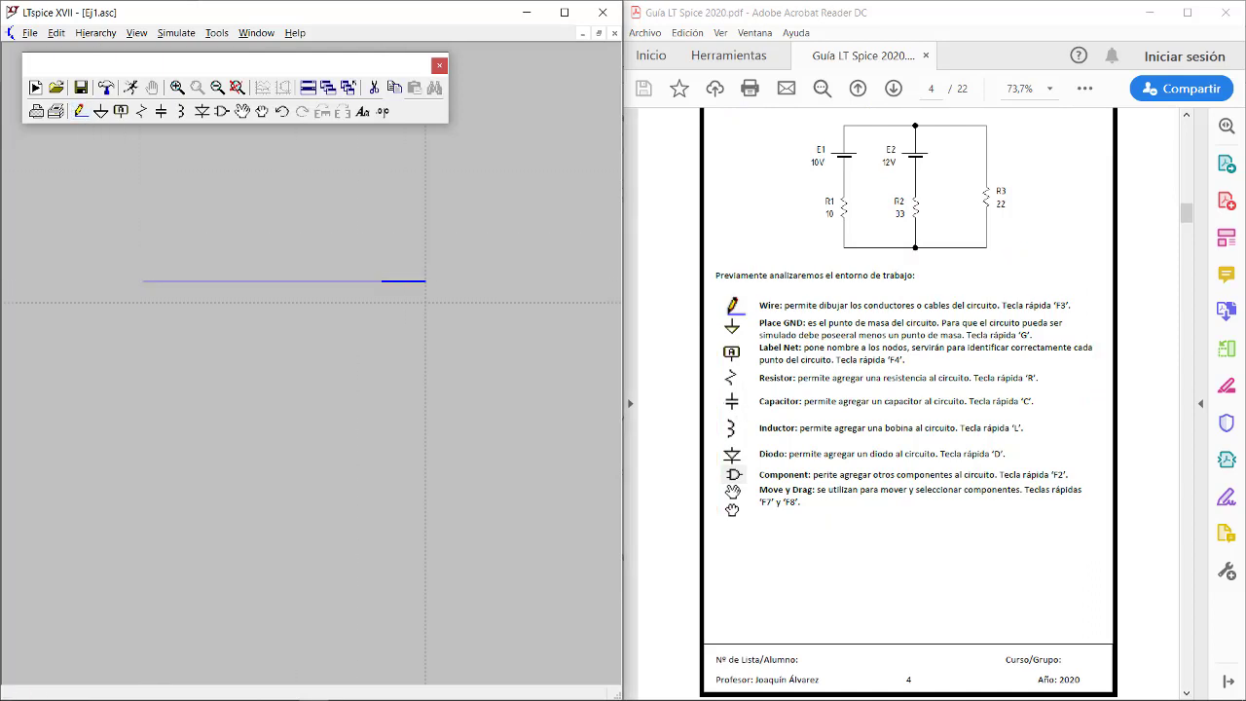
key(Escape)
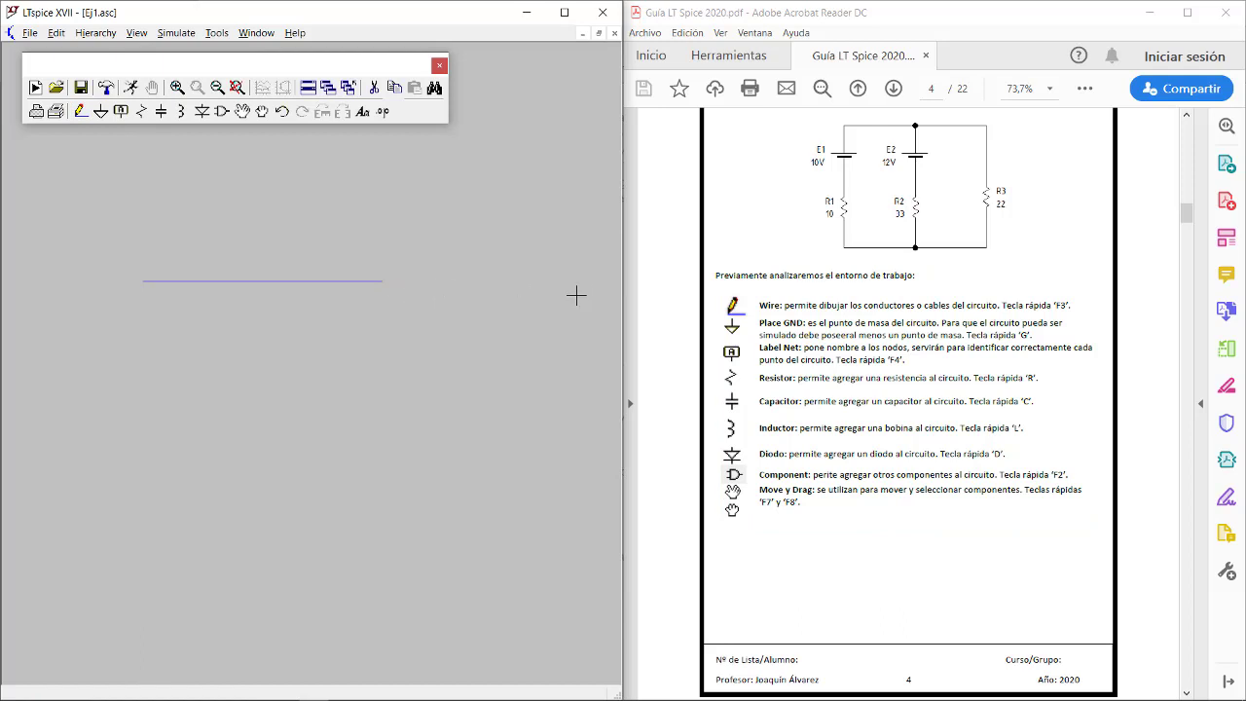
click(100, 111)
click(273, 324)
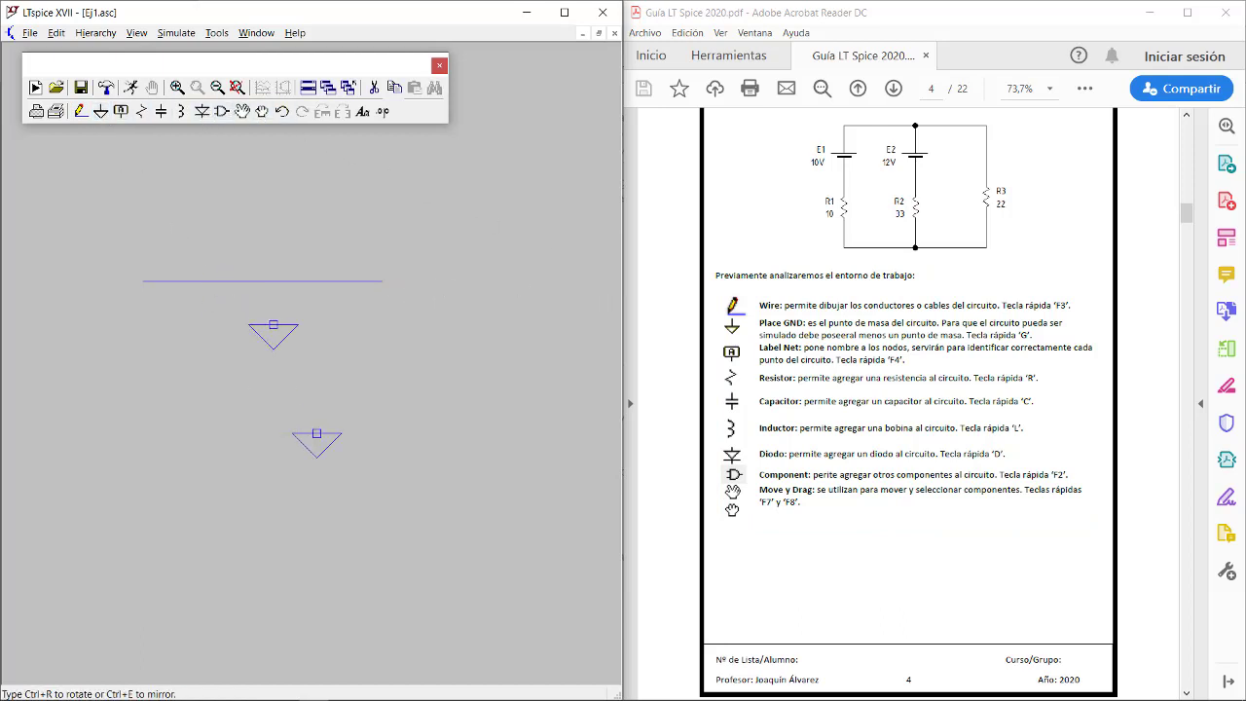
key(Escape)
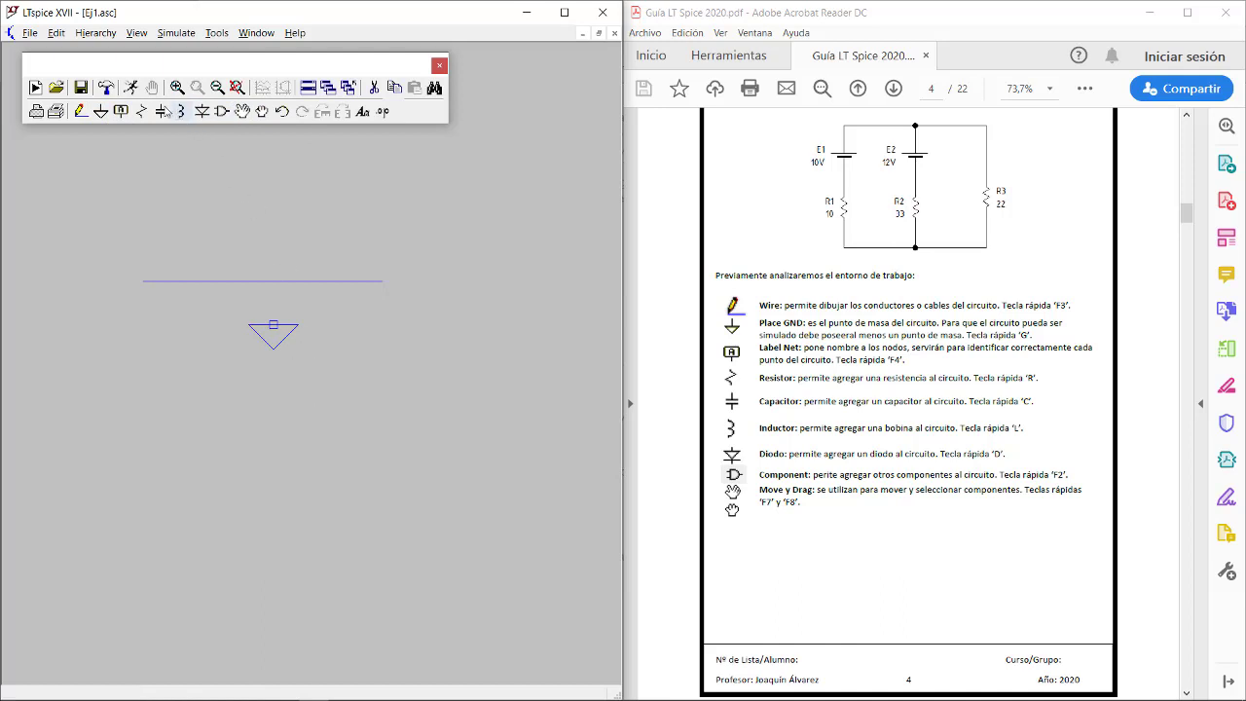
Create a net label named A and place it on the middle of the practice wire
click(121, 111)
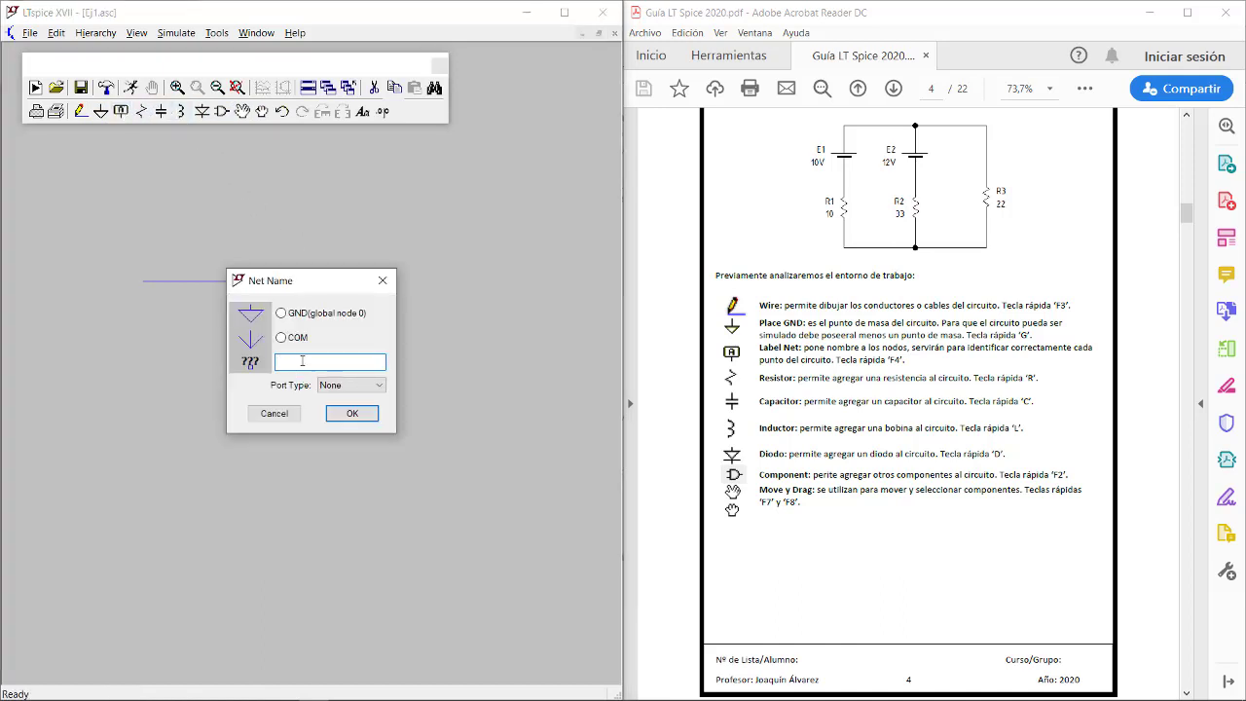
text(A)
click(350, 413)
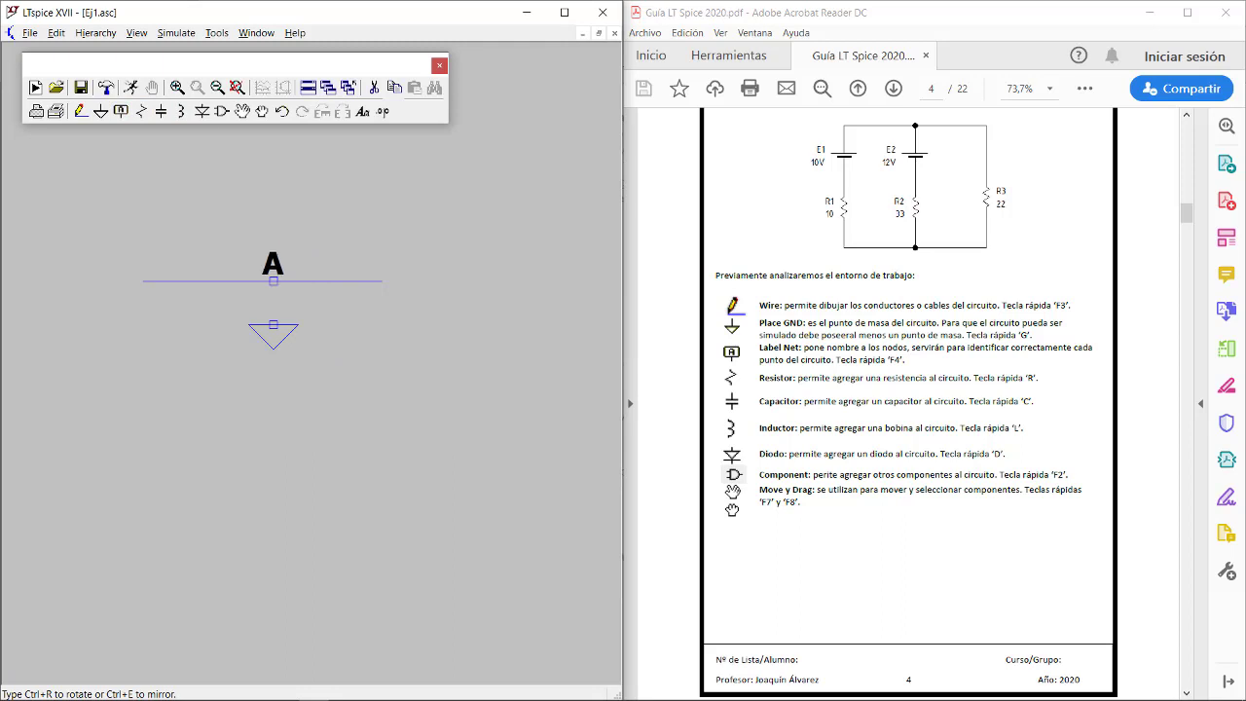
click(274, 281)
key(Escape)
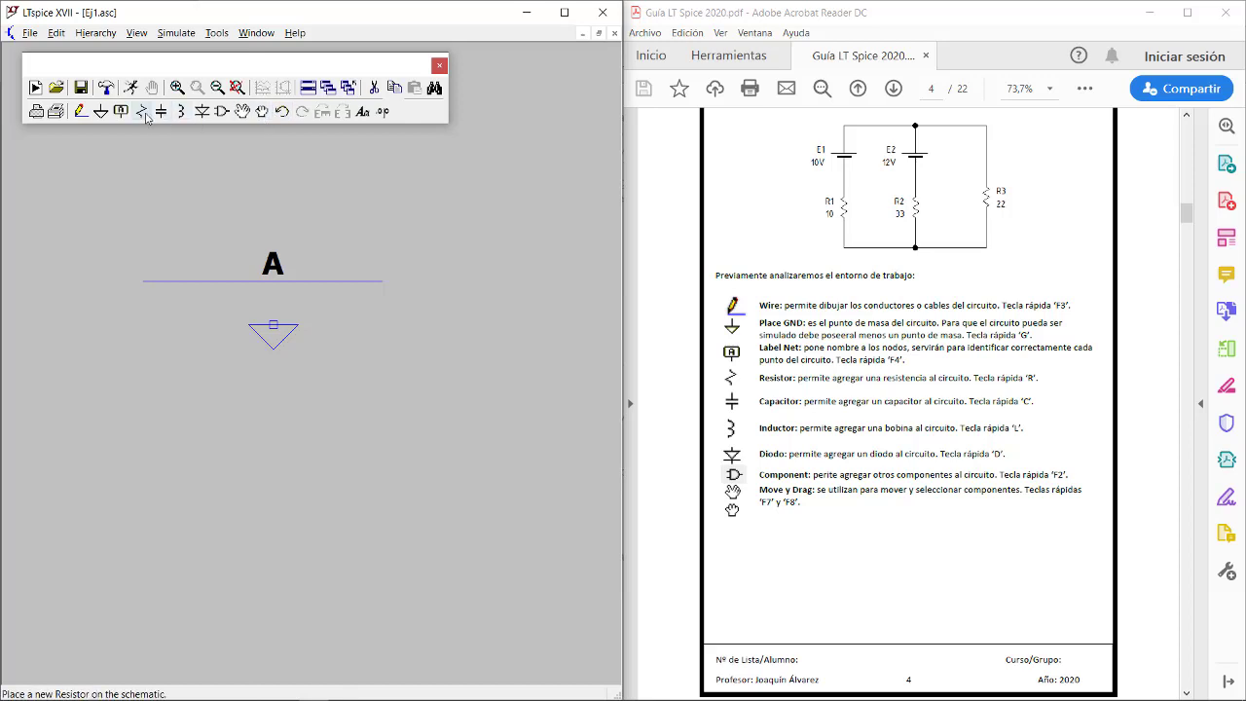
Move the net label A above the wire, then relocate it just below the wire, left of the ground symbol
click(244, 113)
click(271, 264)
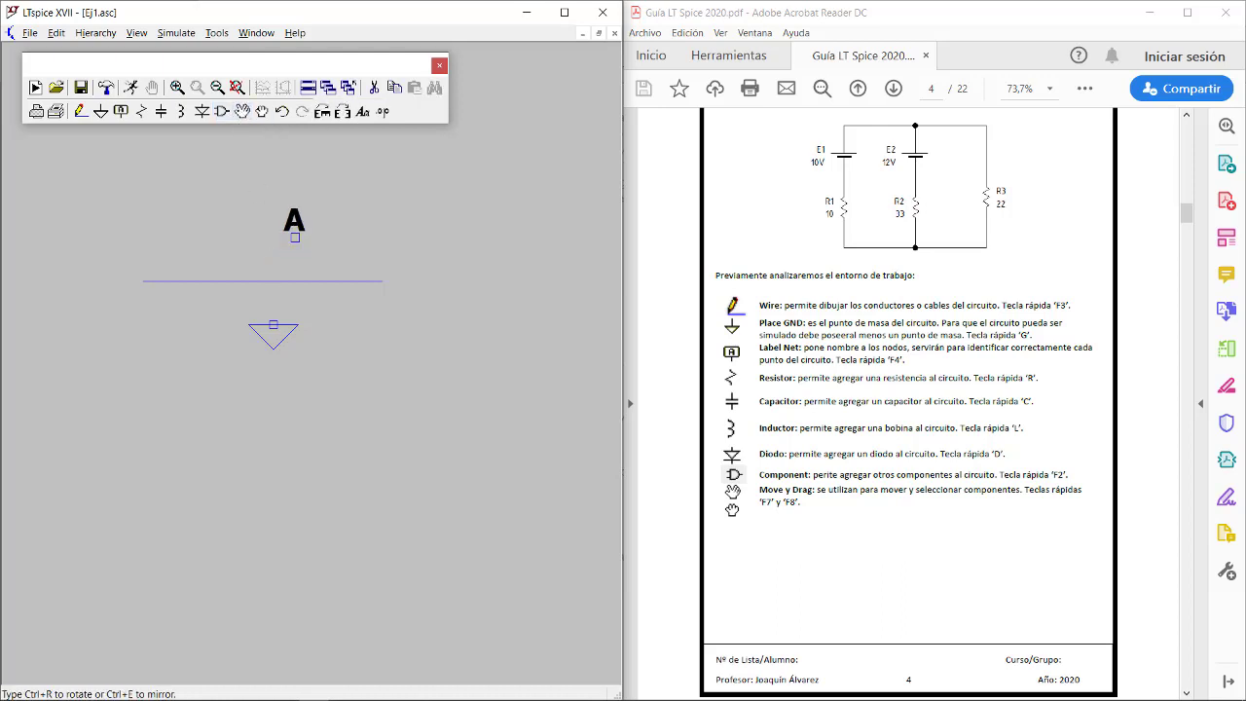
click(294, 234)
click(297, 241)
click(231, 304)
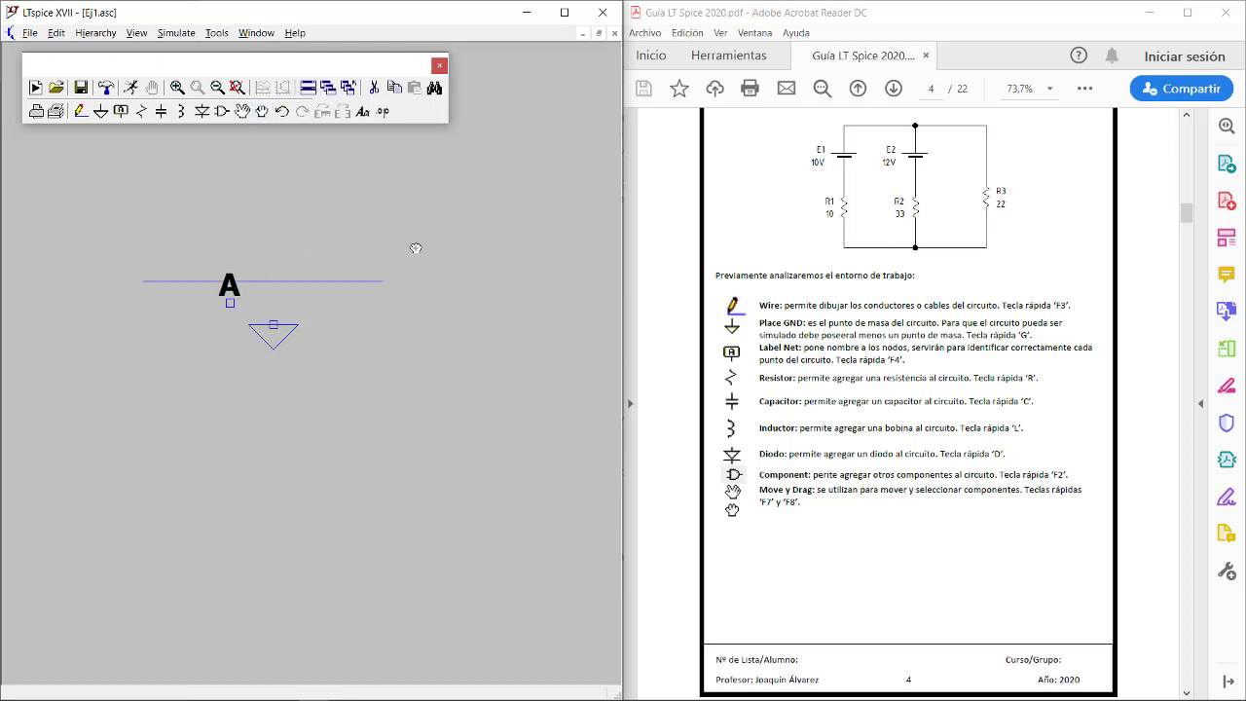
Delete the practice wire, ground symbol and net label A together to empty the schematic
click(374, 89)
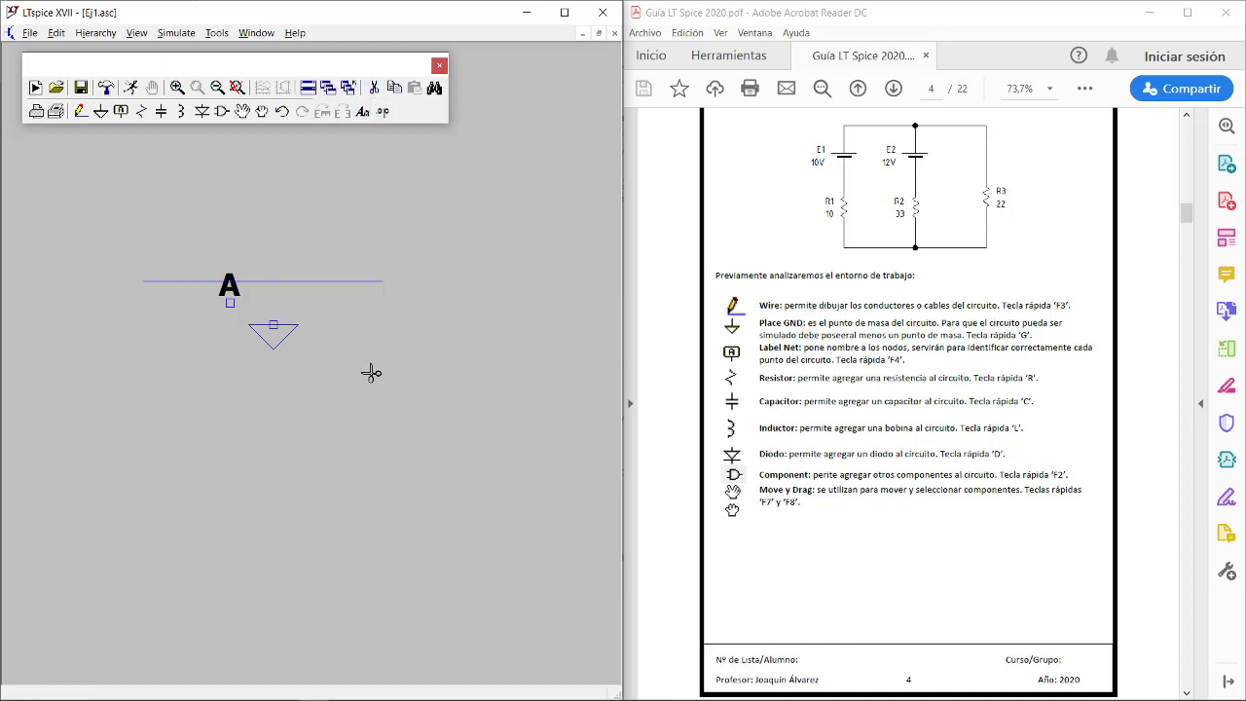
drag(441, 414, 86, 188)
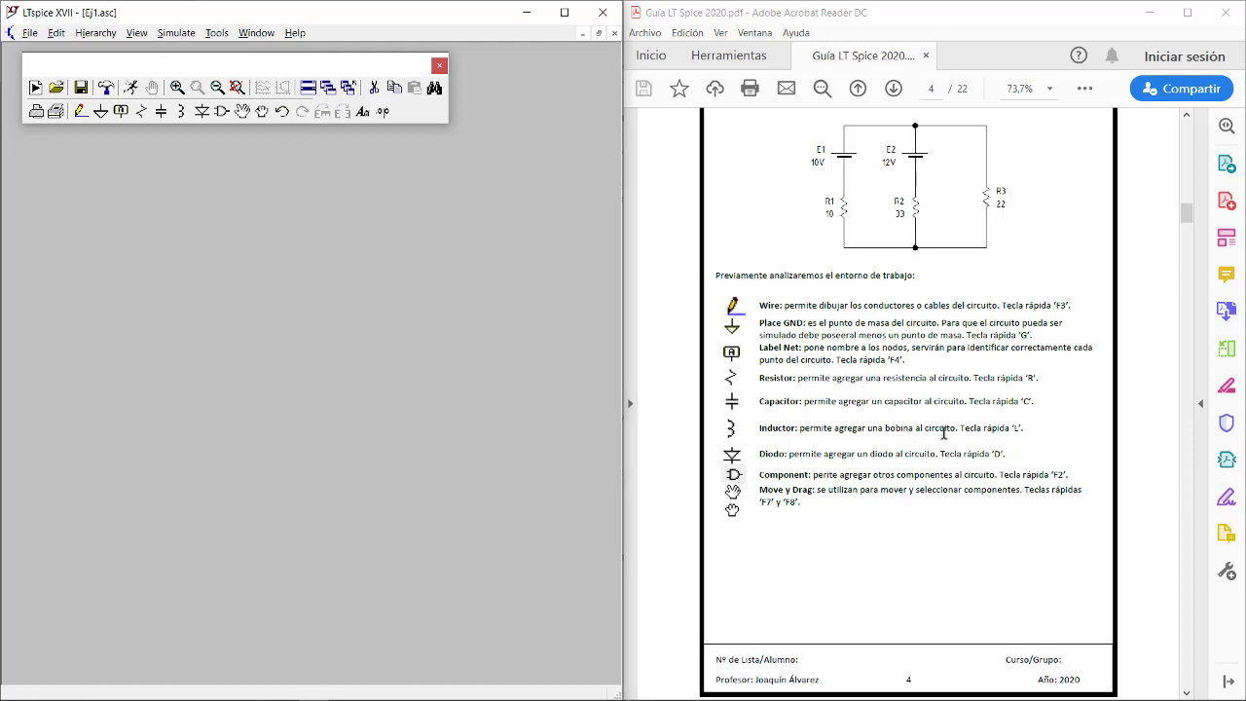
Following guide steps 7 and 8, place three vertical resistors R1, R2 and R3 in a row, rotating R3 a full turn before placing it
scroll(926, 399, down, 5)
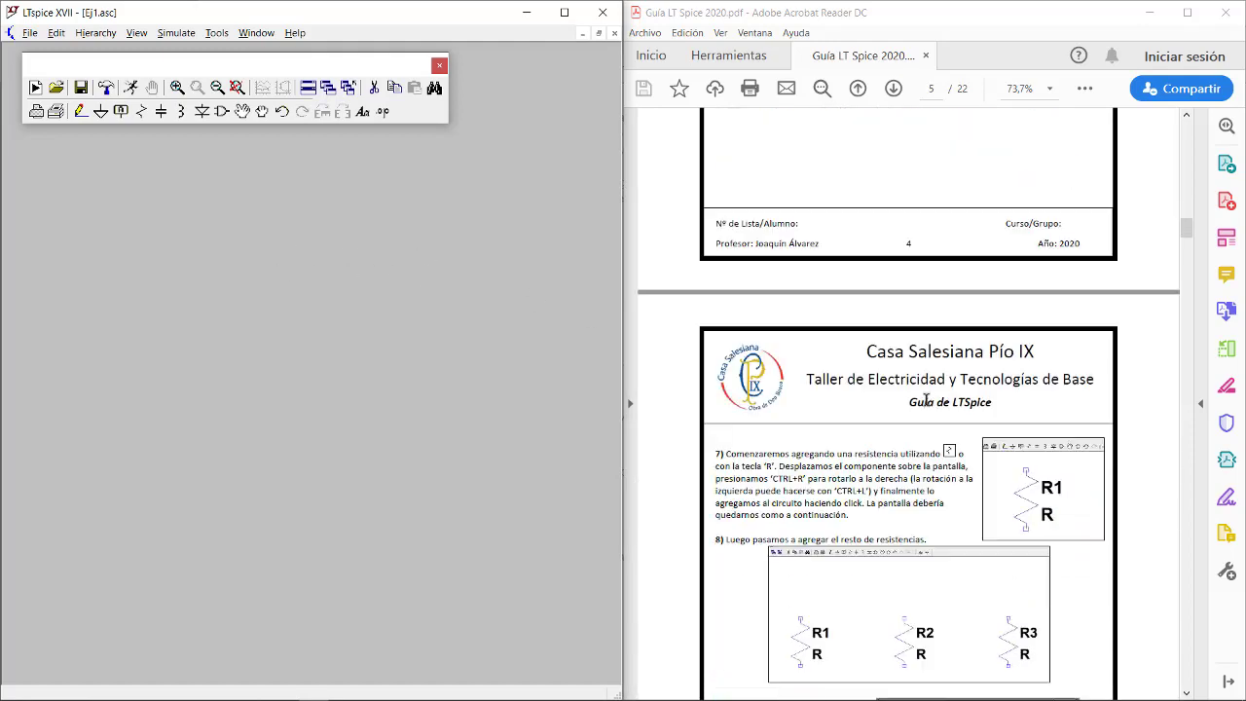
scroll(926, 399, down, 3)
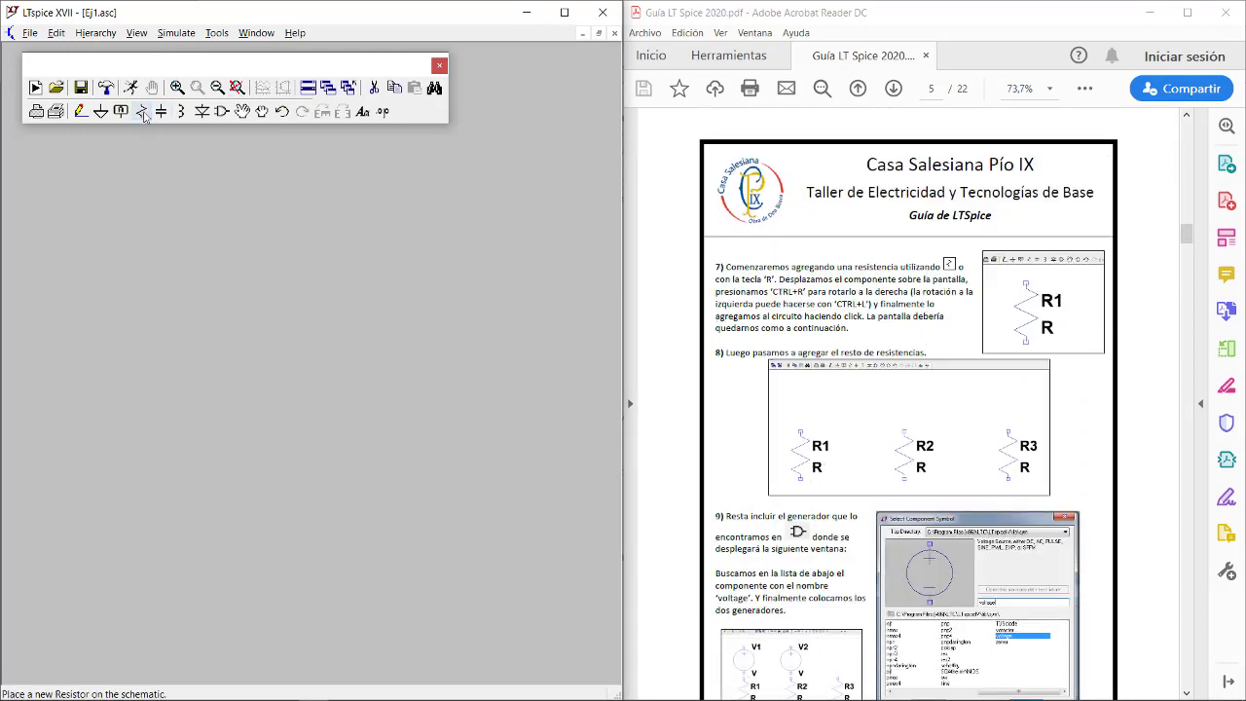
click(143, 113)
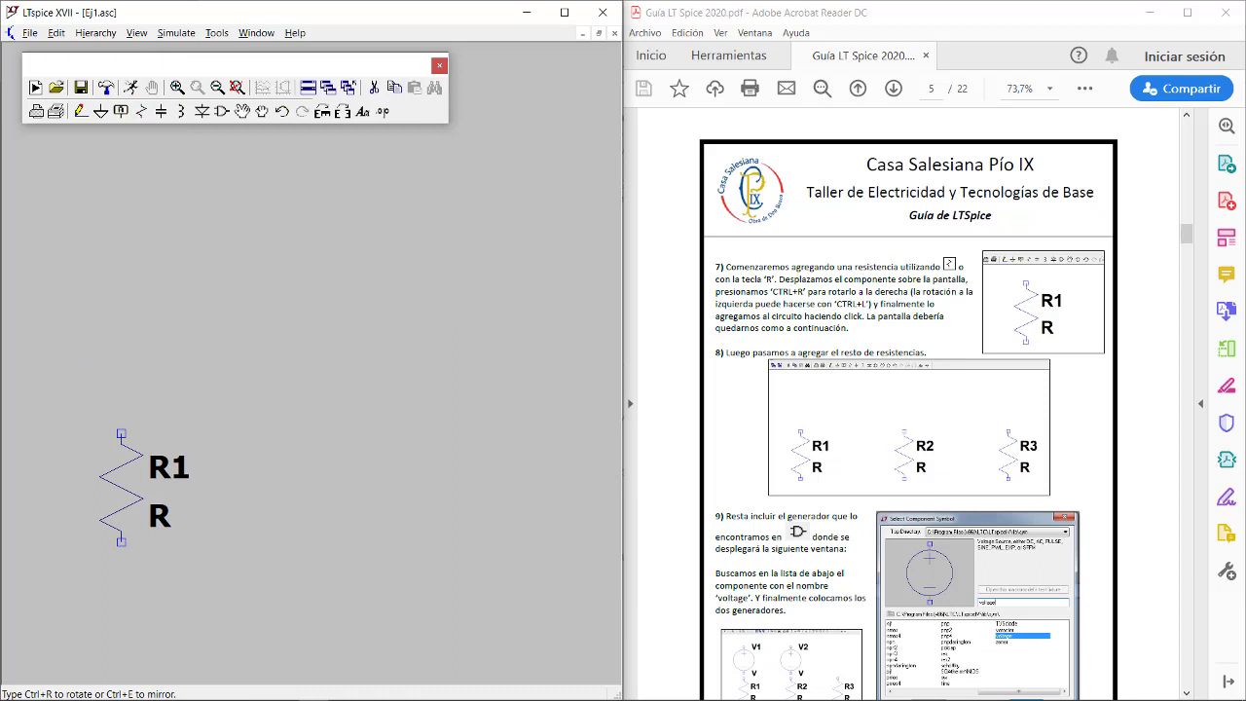
click(98, 454)
click(295, 454)
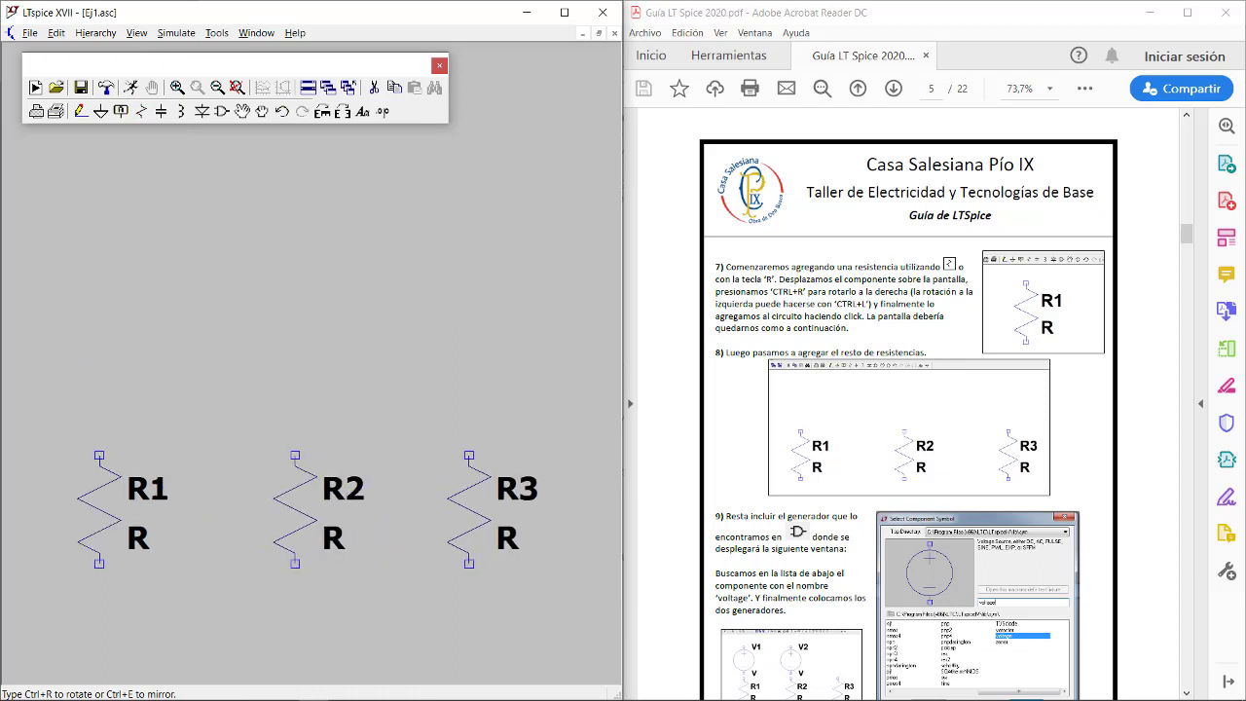
key(ctrl+r)
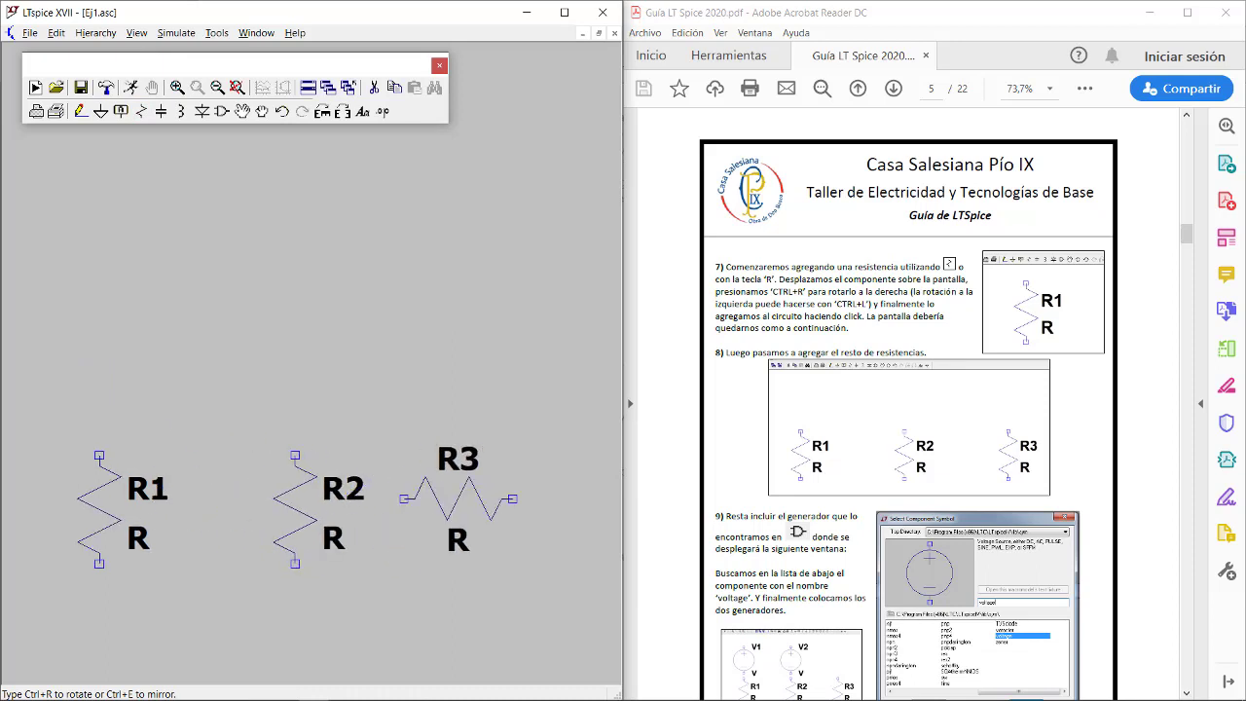
key(ctrl+r)
key(ctrl+r)
key(ctrl+r)
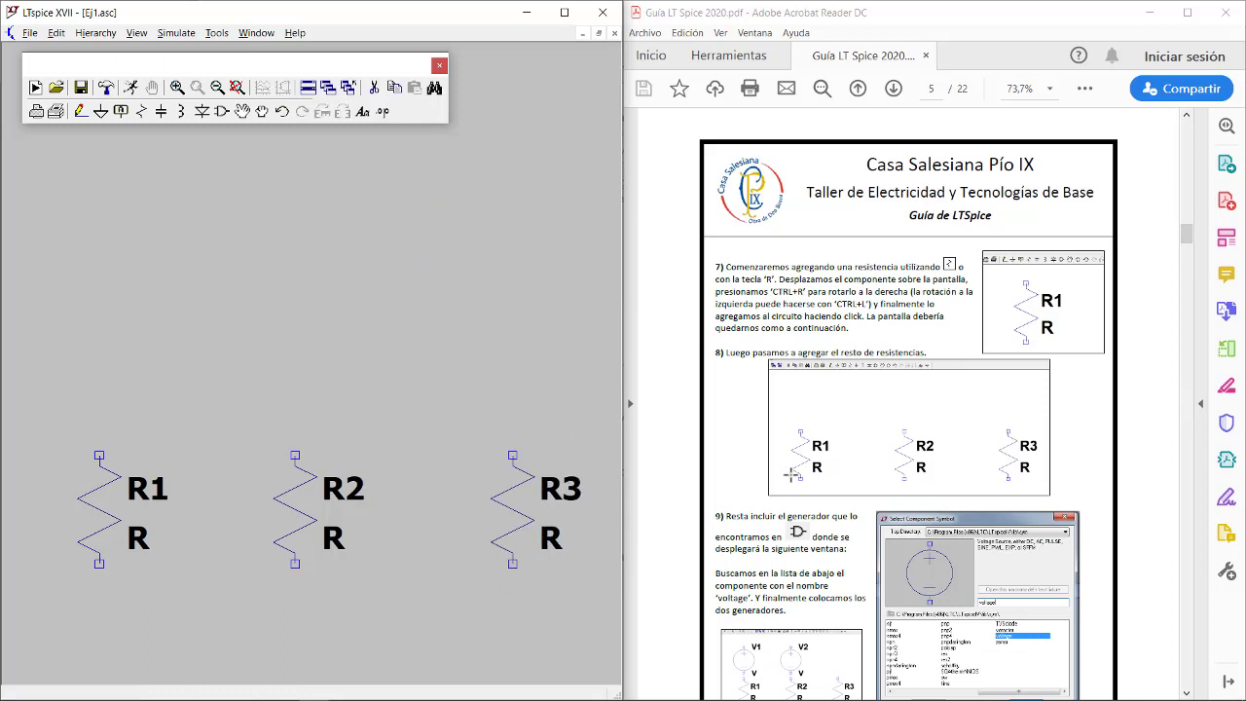
Following guide step 9, place two voltage sources from the component library, V1 above R1 and V2 above R2
scroll(796, 477, down, 3)
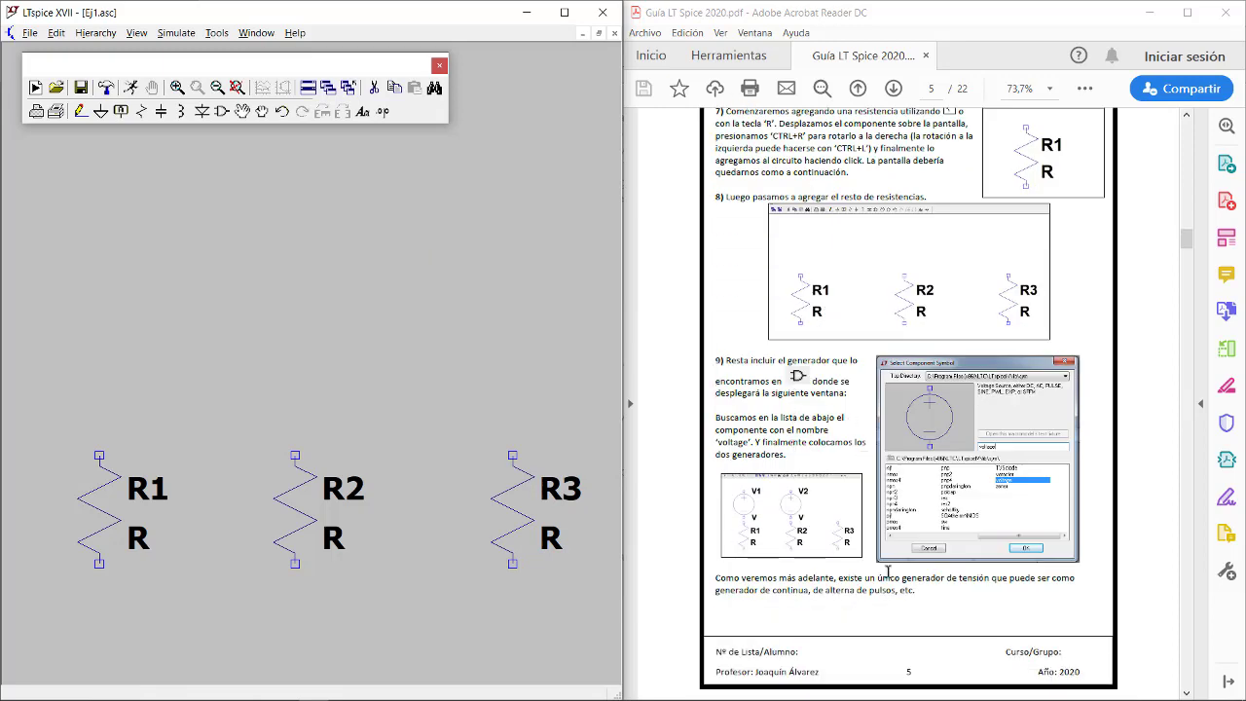
click(222, 111)
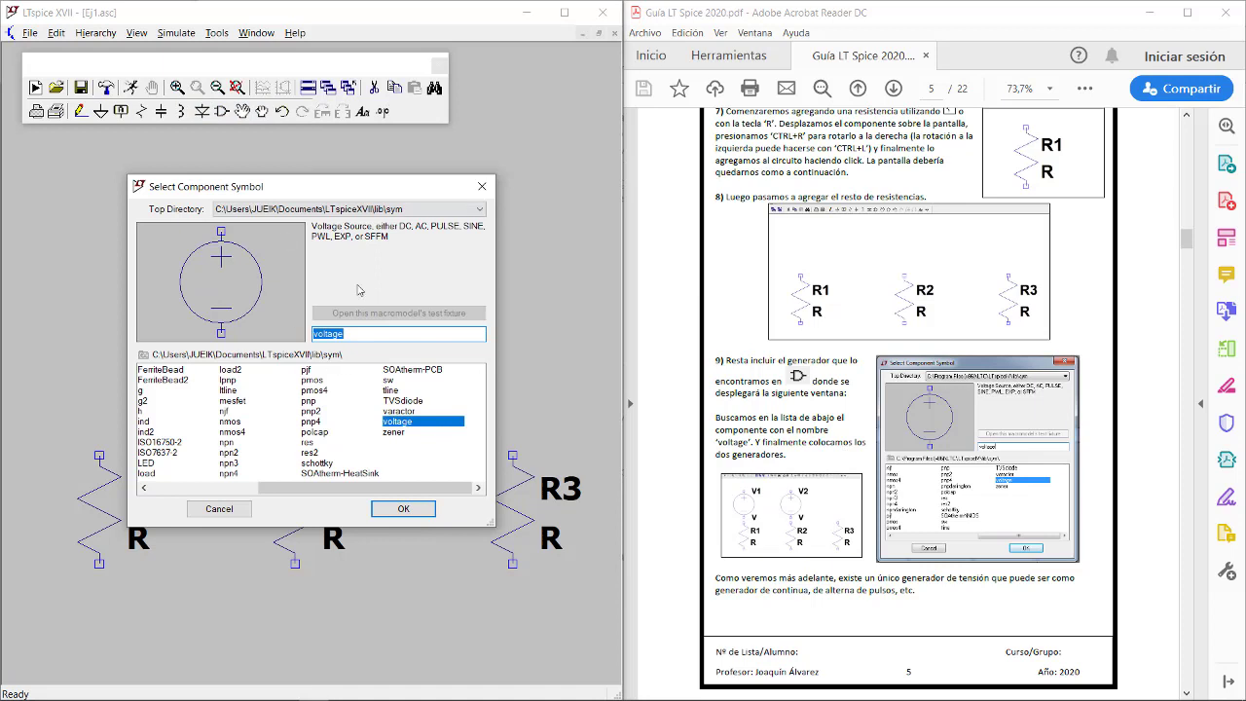
drag(317, 487, 369, 475)
click(403, 509)
click(99, 282)
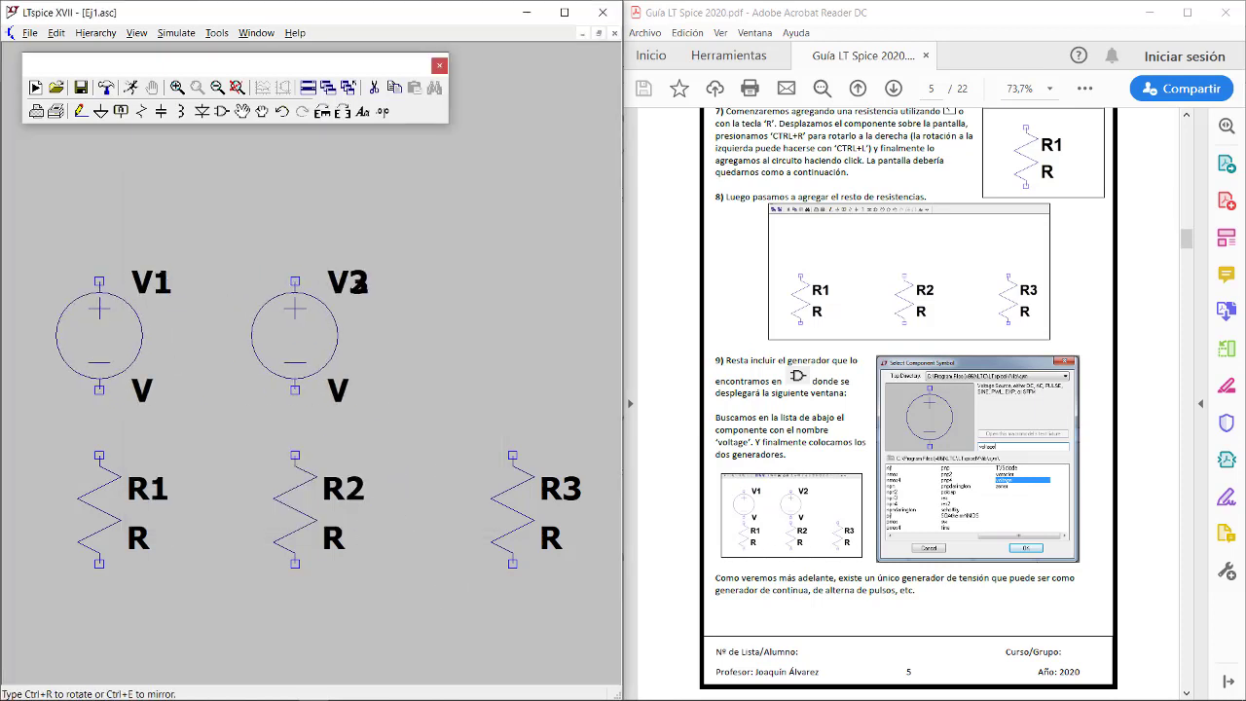
key(Escape)
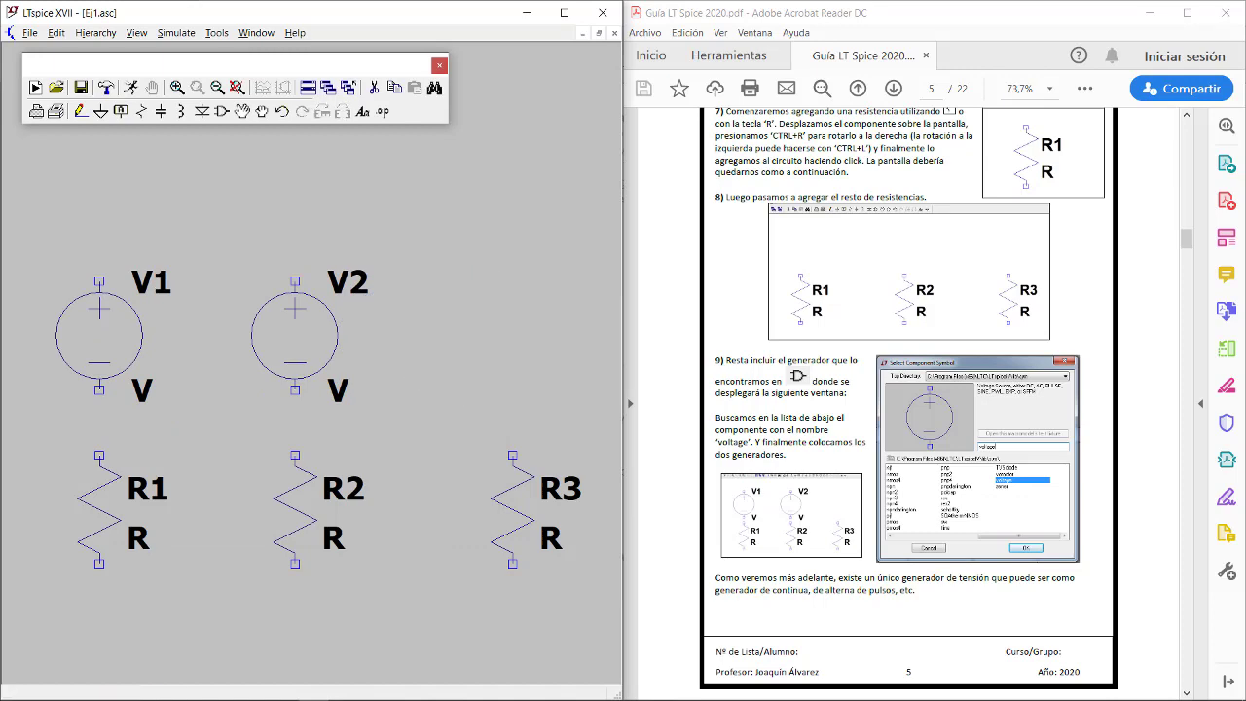
Following guide step 10, wire the outer loop from the top of V1 over to R3 and from the bottom of R3 back to R1
scroll(855, 497, down, 15)
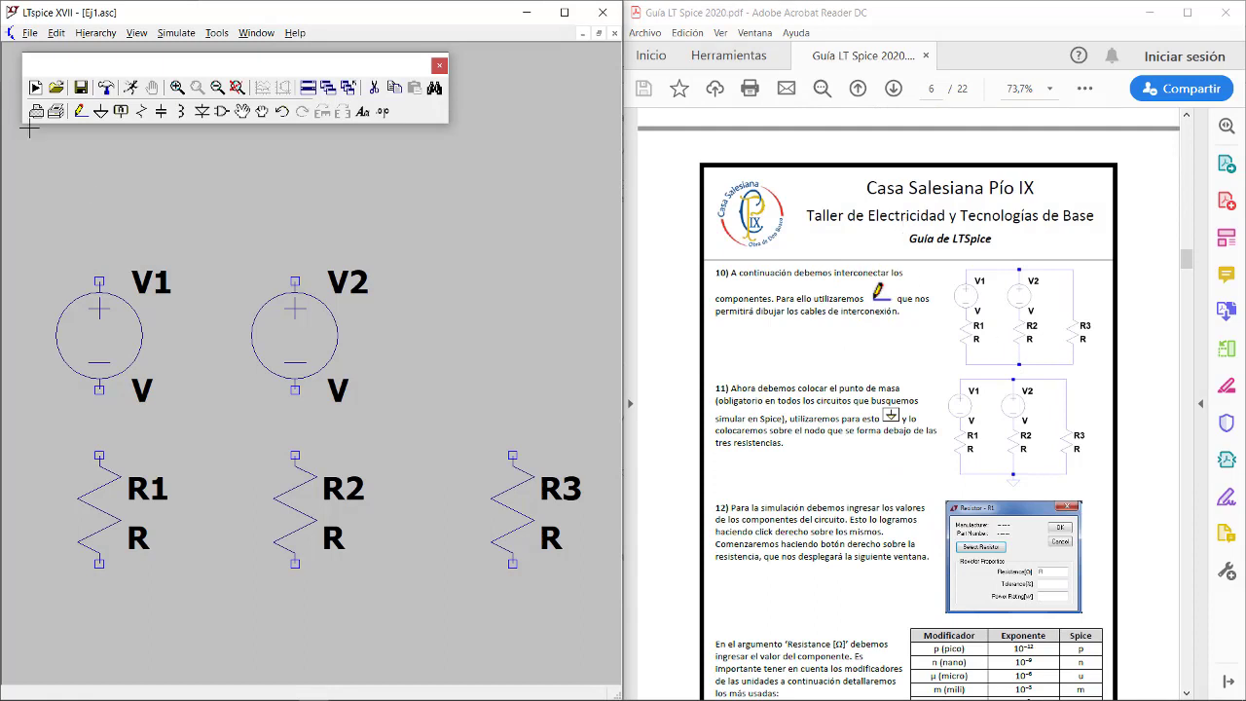
click(81, 110)
click(100, 283)
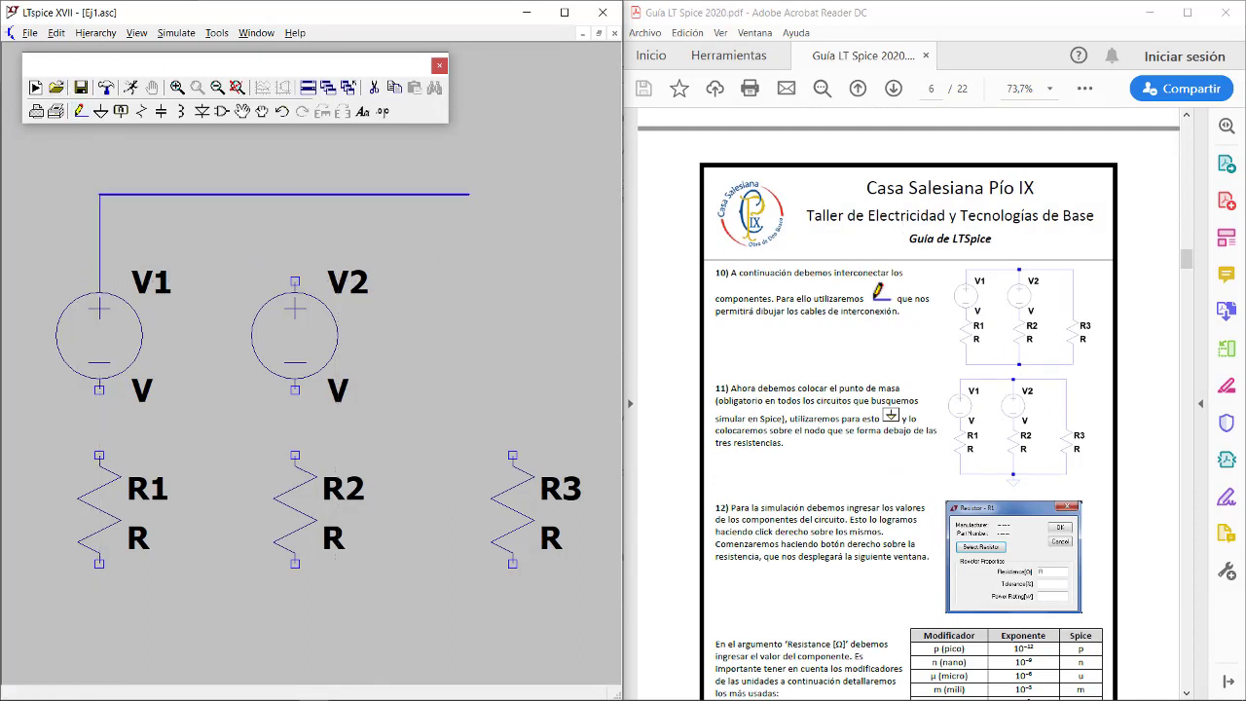
click(514, 195)
click(513, 454)
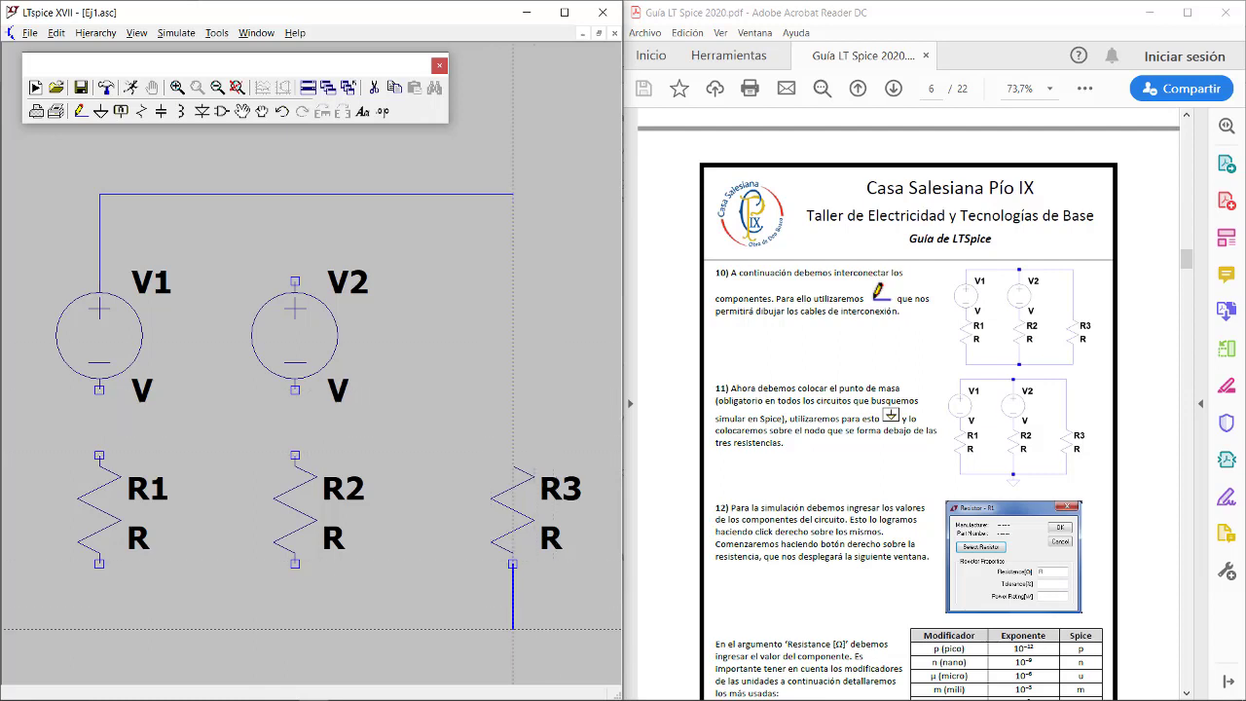
click(513, 628)
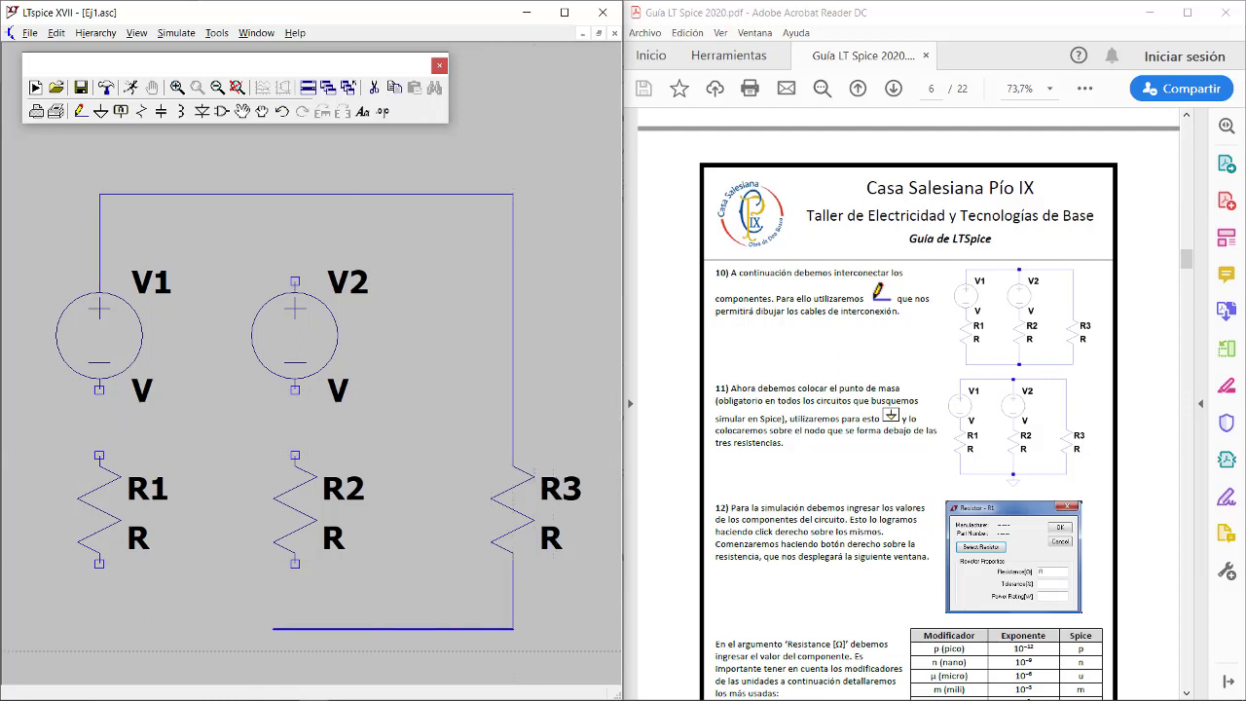
click(99, 563)
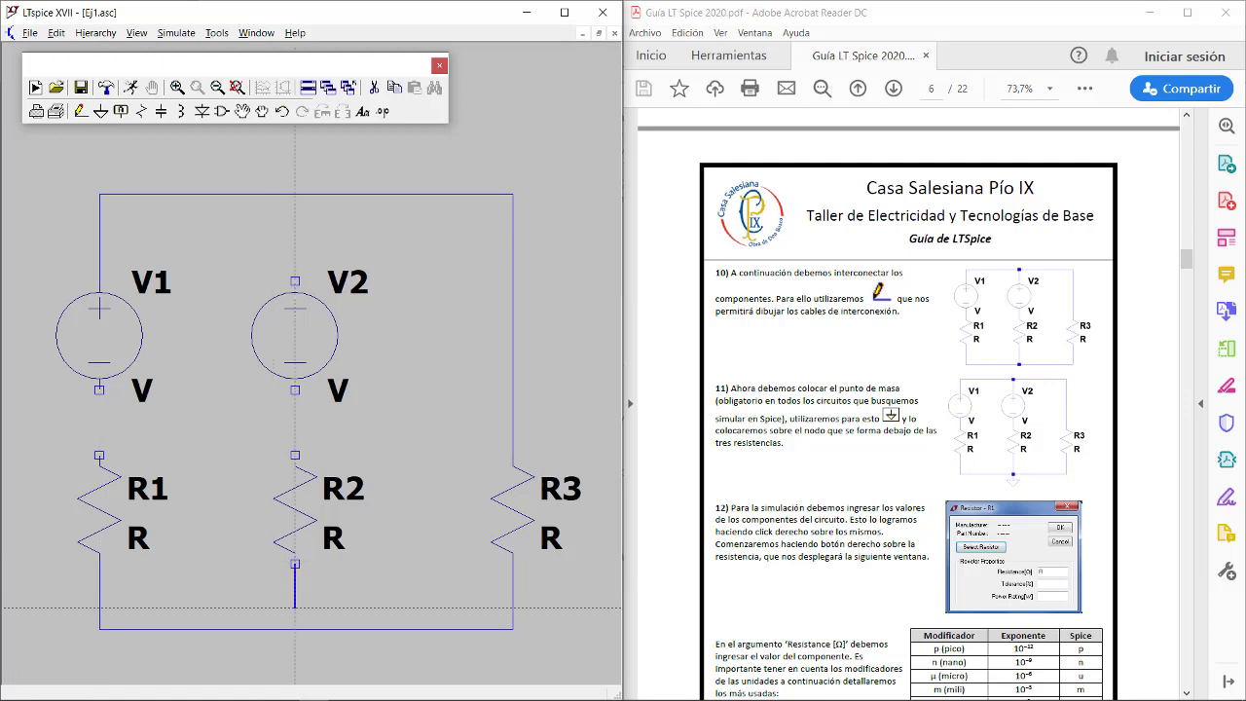
Wire V1 to R1 and V2 to R2, and connect the middle branch to the upper and lower wires
click(295, 628)
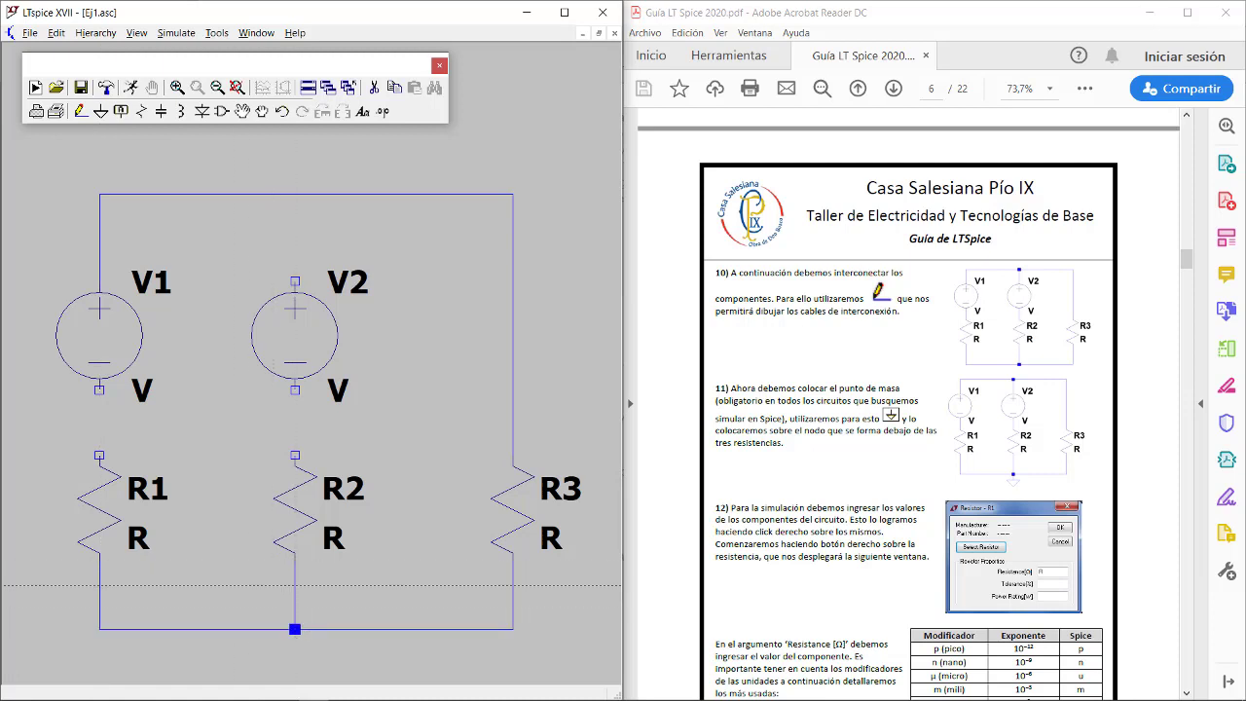
click(295, 390)
click(295, 455)
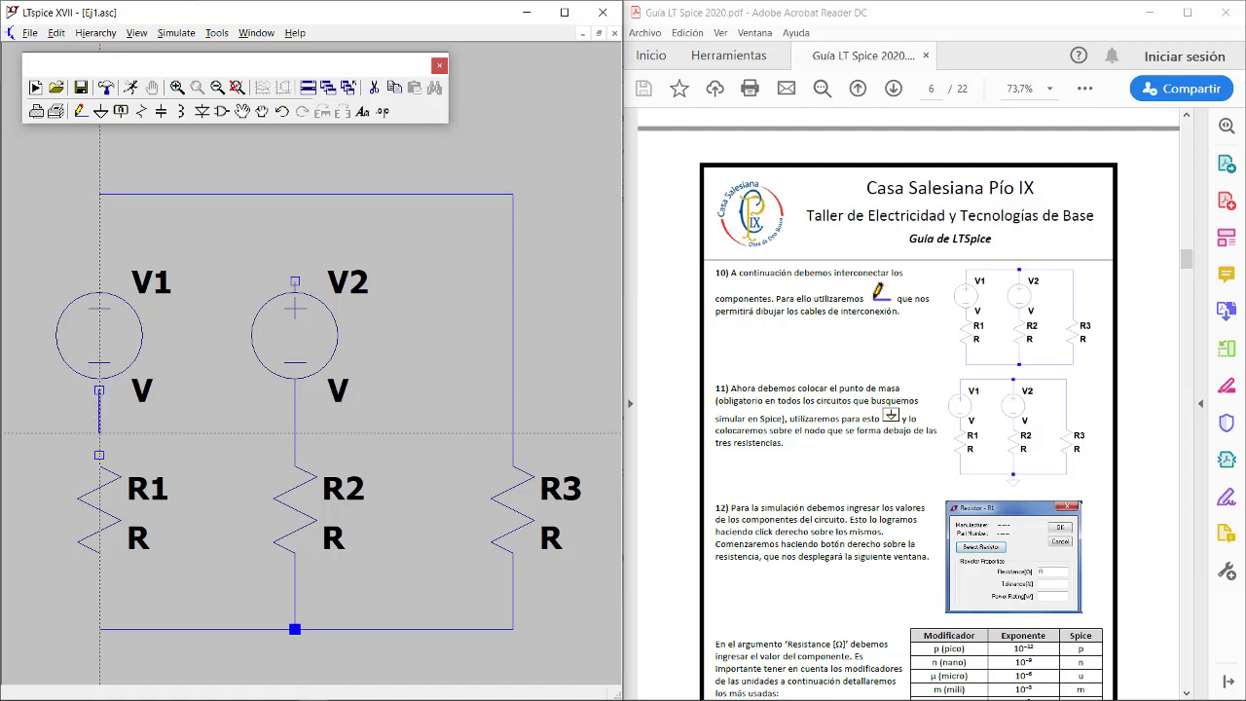
click(99, 455)
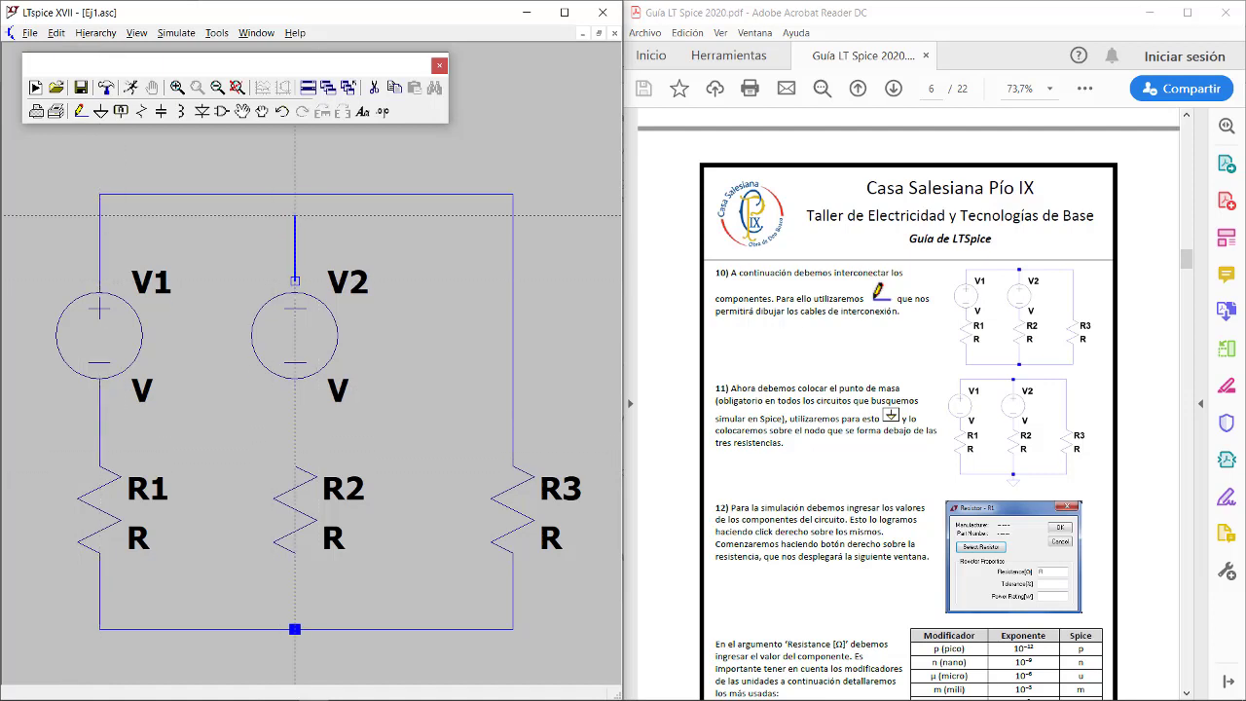
click(295, 195)
key(Escape)
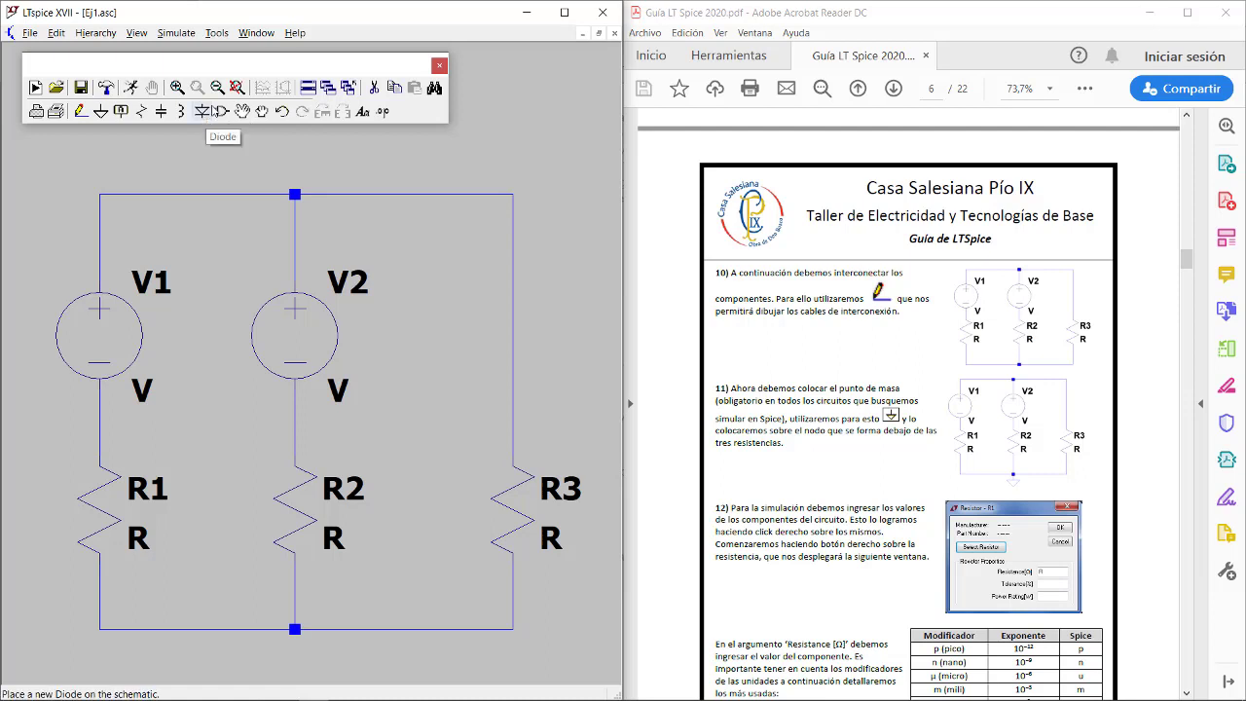
Following guide step 11, place a ground symbol below the node under R2 and wire it to that node
click(101, 113)
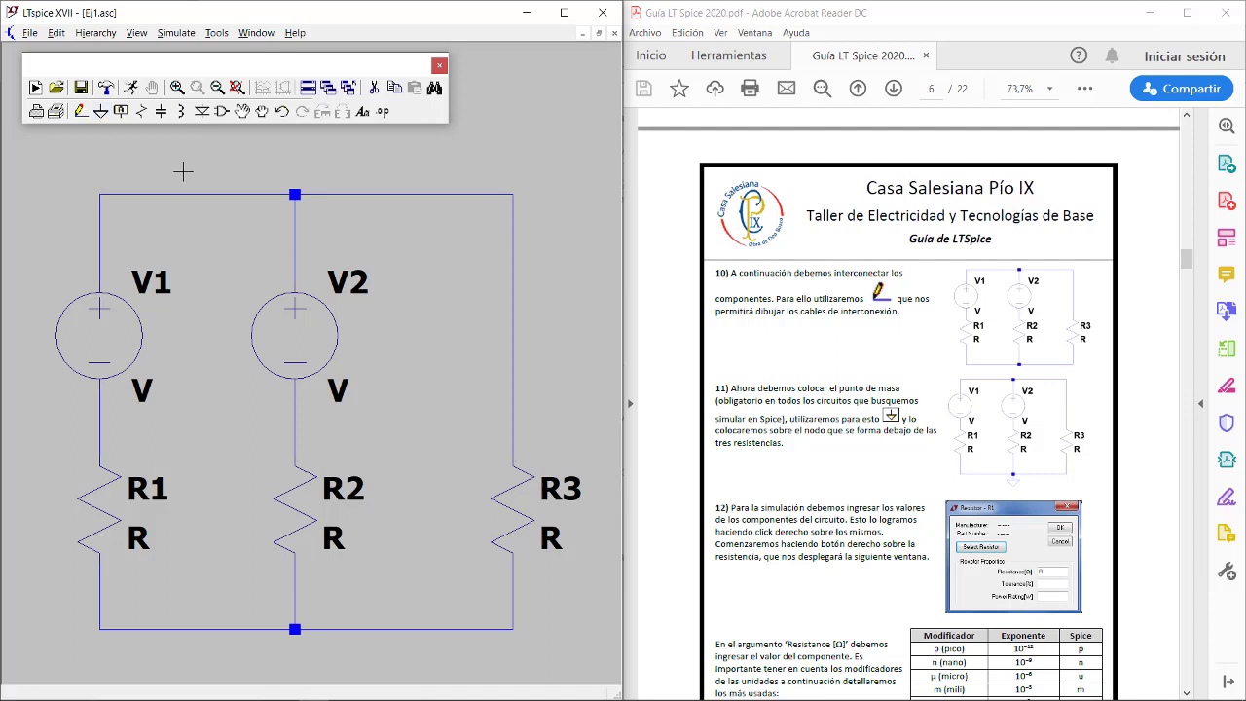
scroll(923, 427, down, 2)
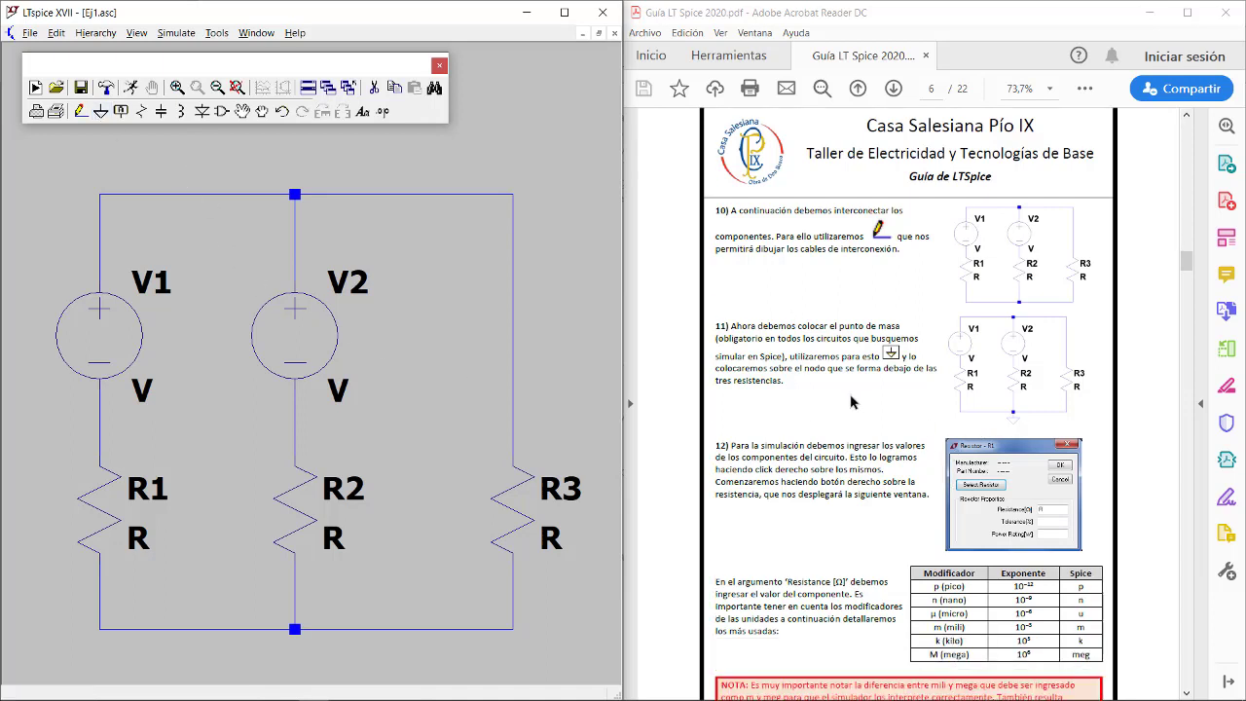
click(100, 113)
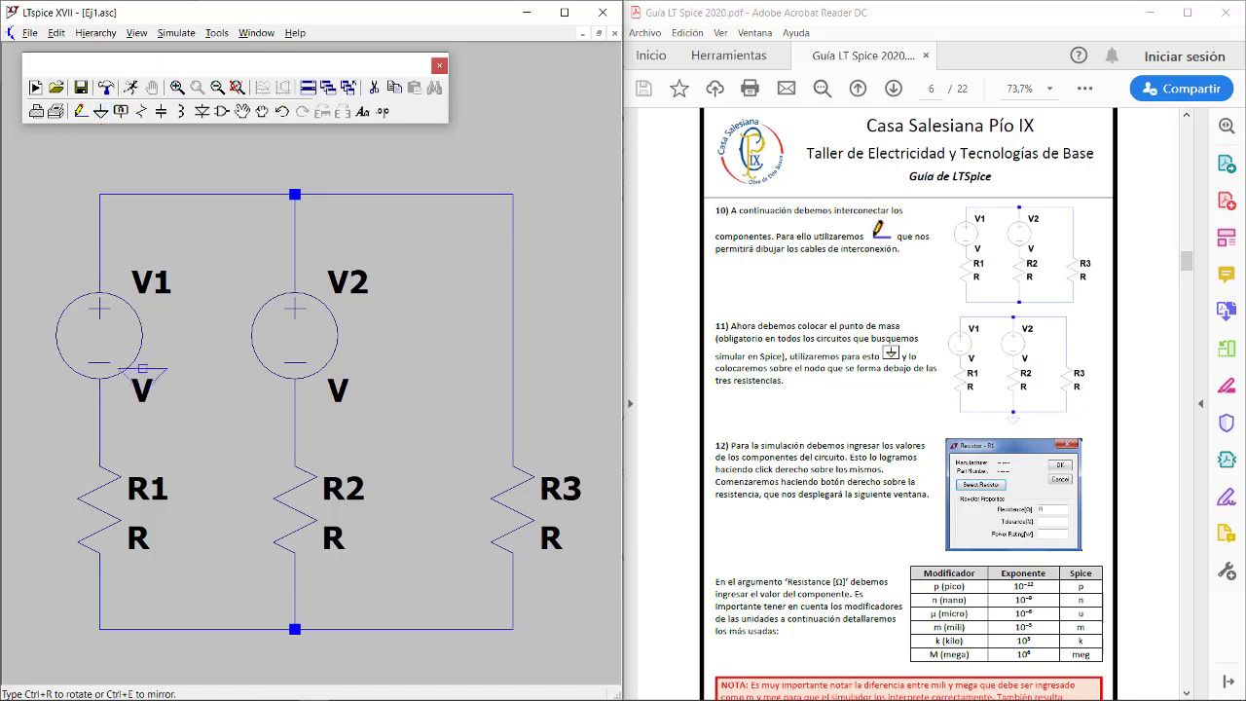
click(295, 651)
key(Escape)
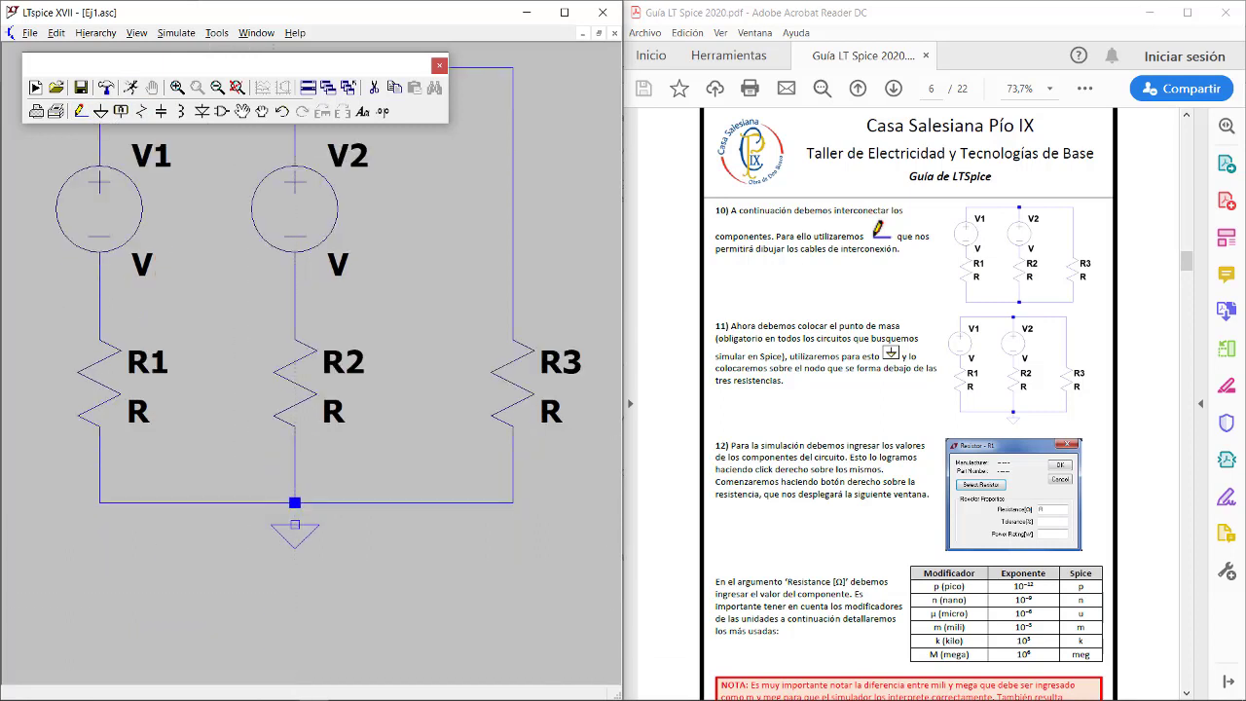
click(295, 502)
click(295, 524)
Following guide step 12, set R1's resistance to 10 Ω as given in the step 6 reference circuit
drag(542, 216, 531, 243)
scroll(441, 278, down, 5)
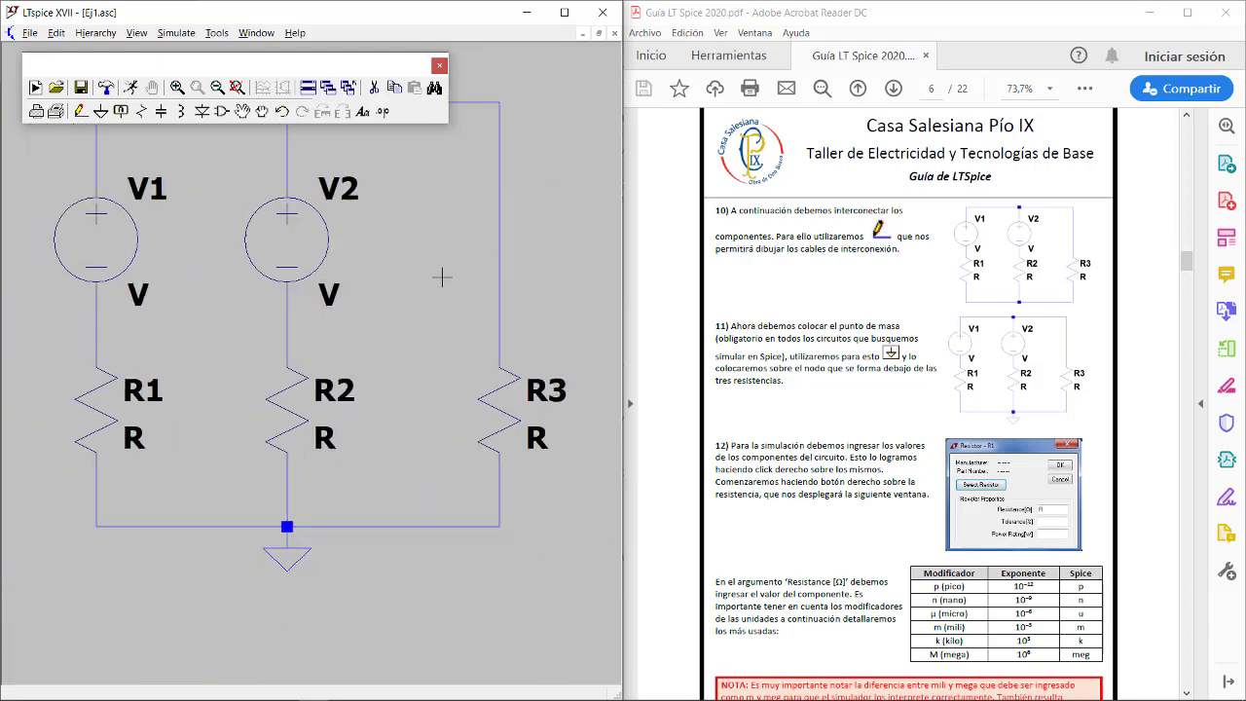
scroll(441, 277, up, 4)
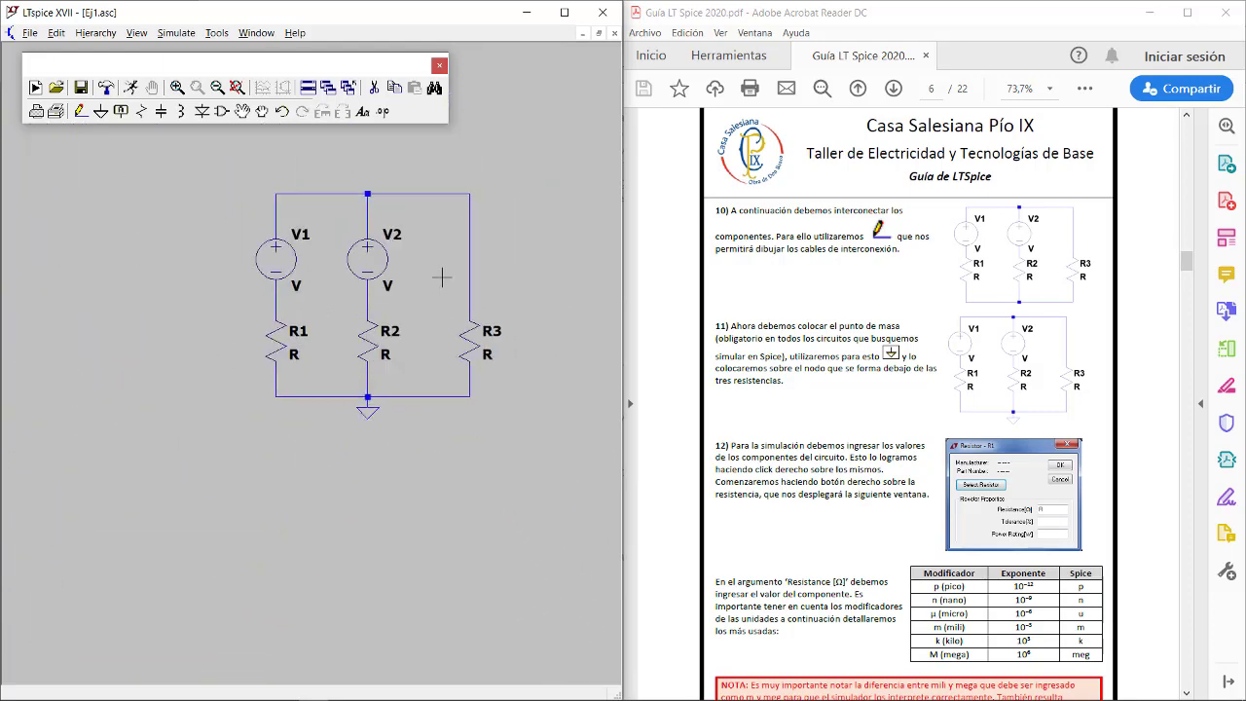
drag(534, 286, 528, 250)
scroll(460, 258, up, 1)
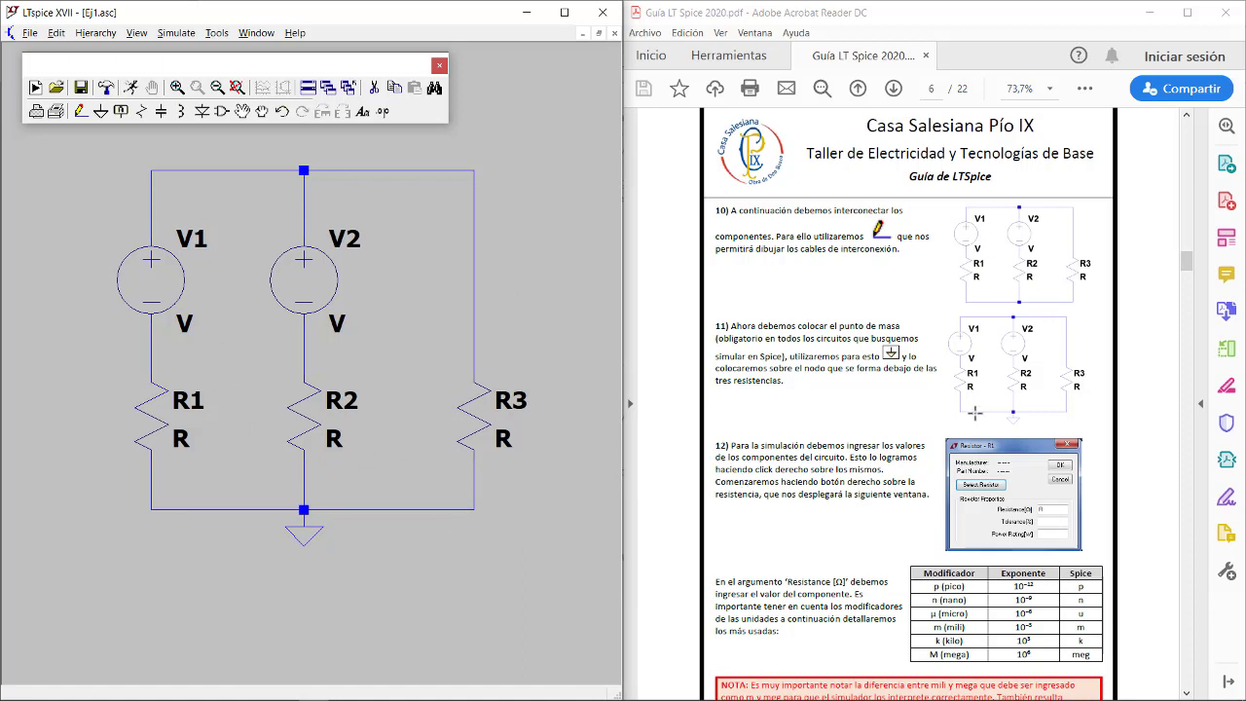
scroll(862, 312, down, 4)
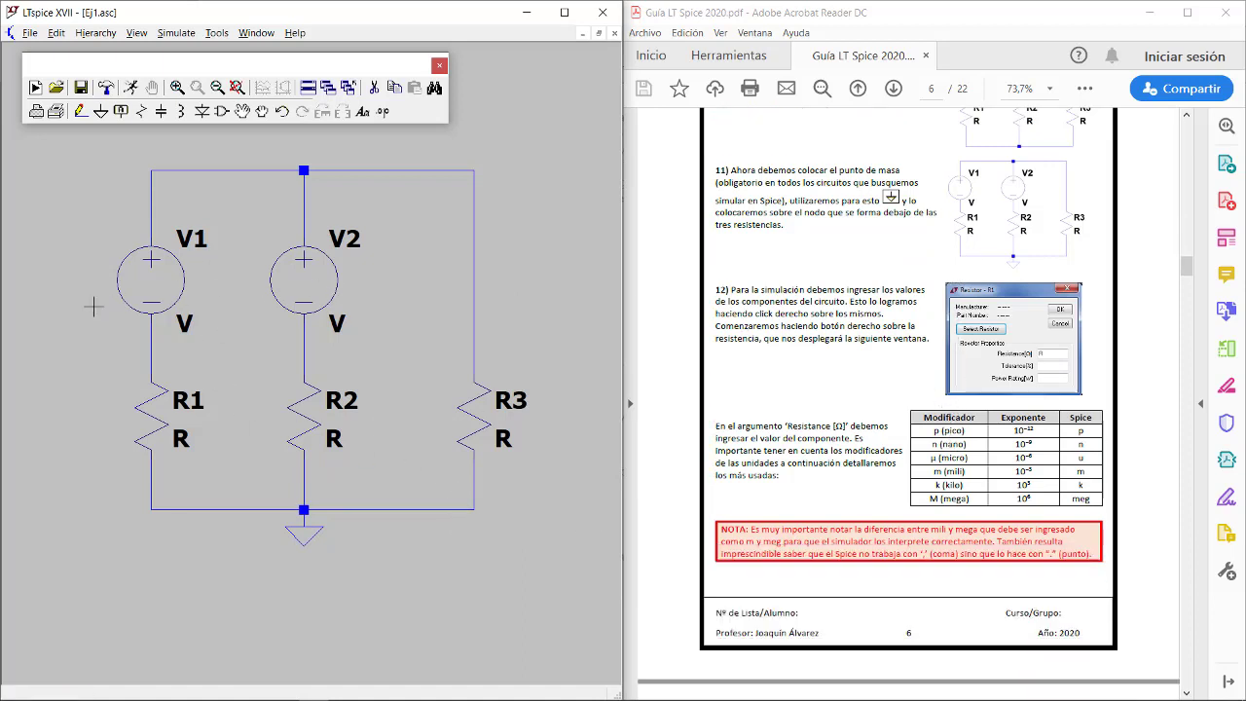
right_click(158, 404)
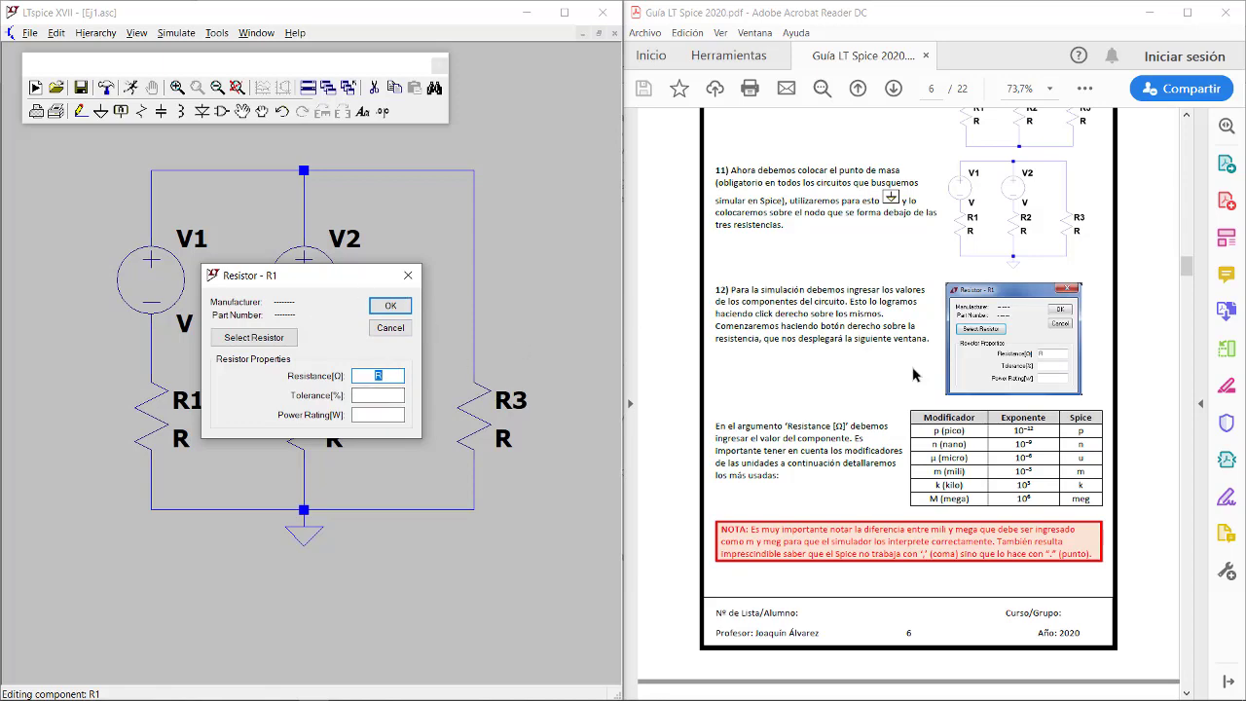
scroll(913, 374, down, 3)
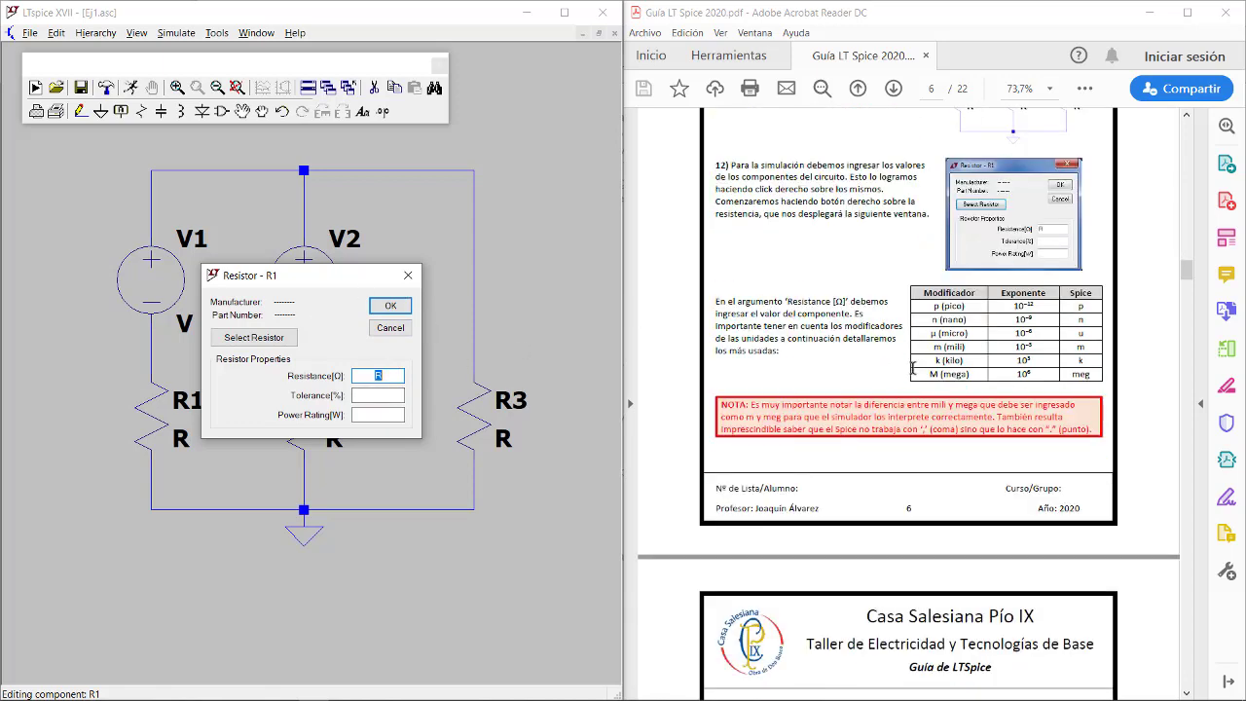
scroll(913, 373, up, 2)
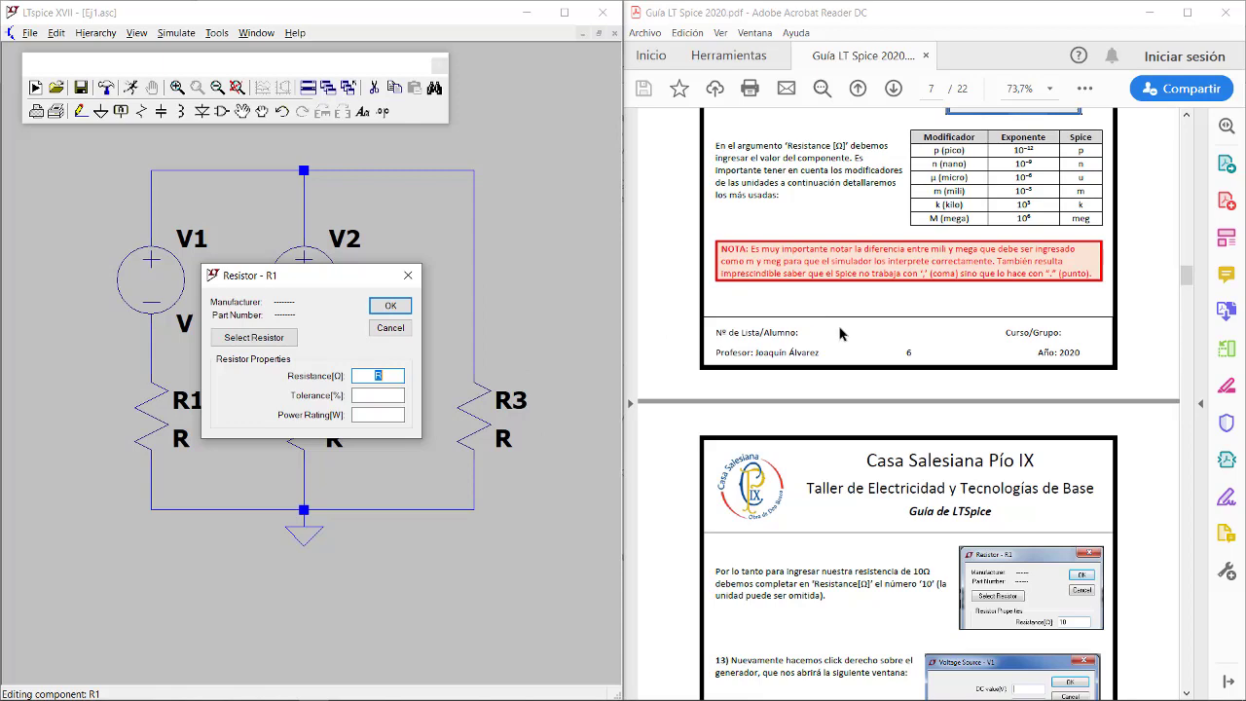
scroll(840, 337, down, 3)
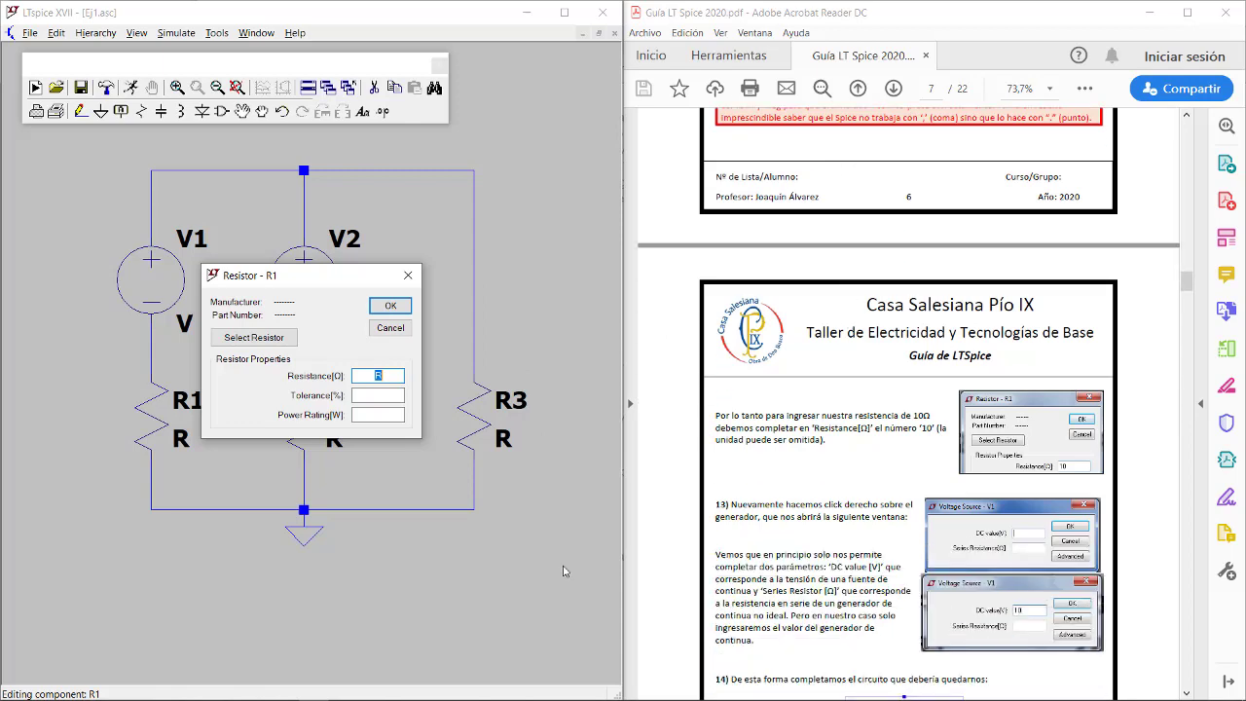
scroll(862, 338, up, 12)
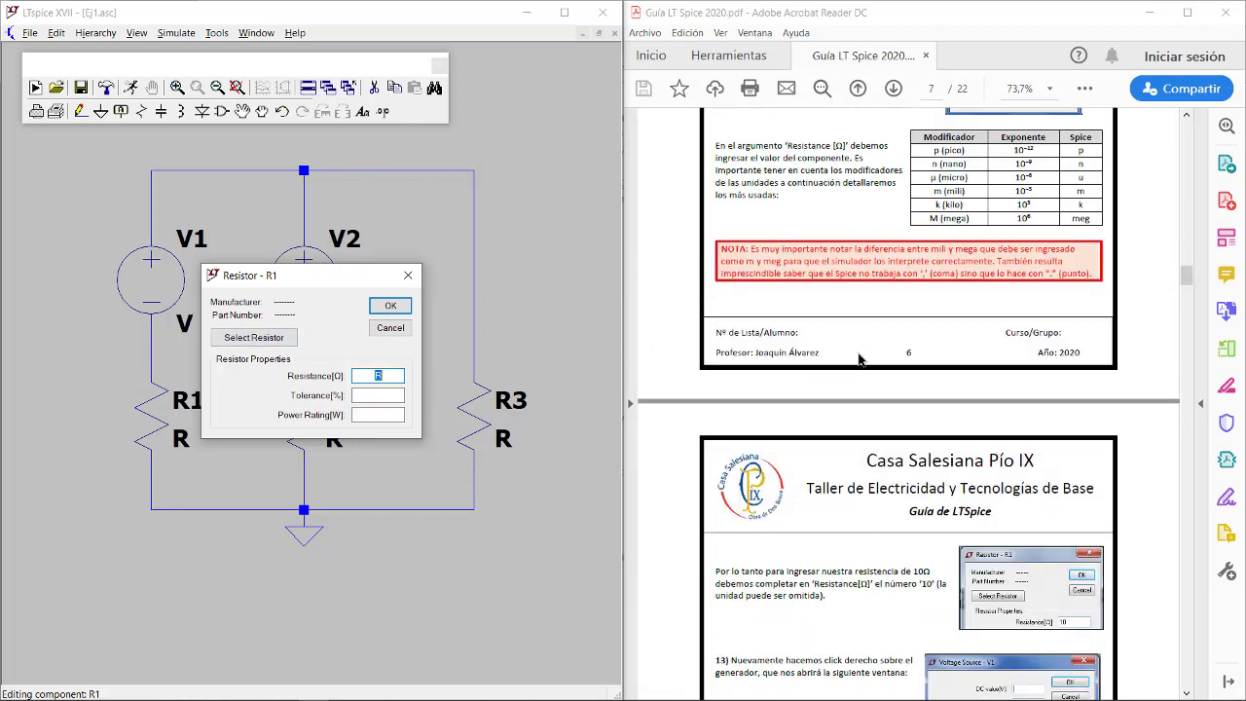
scroll(859, 358, up, 15)
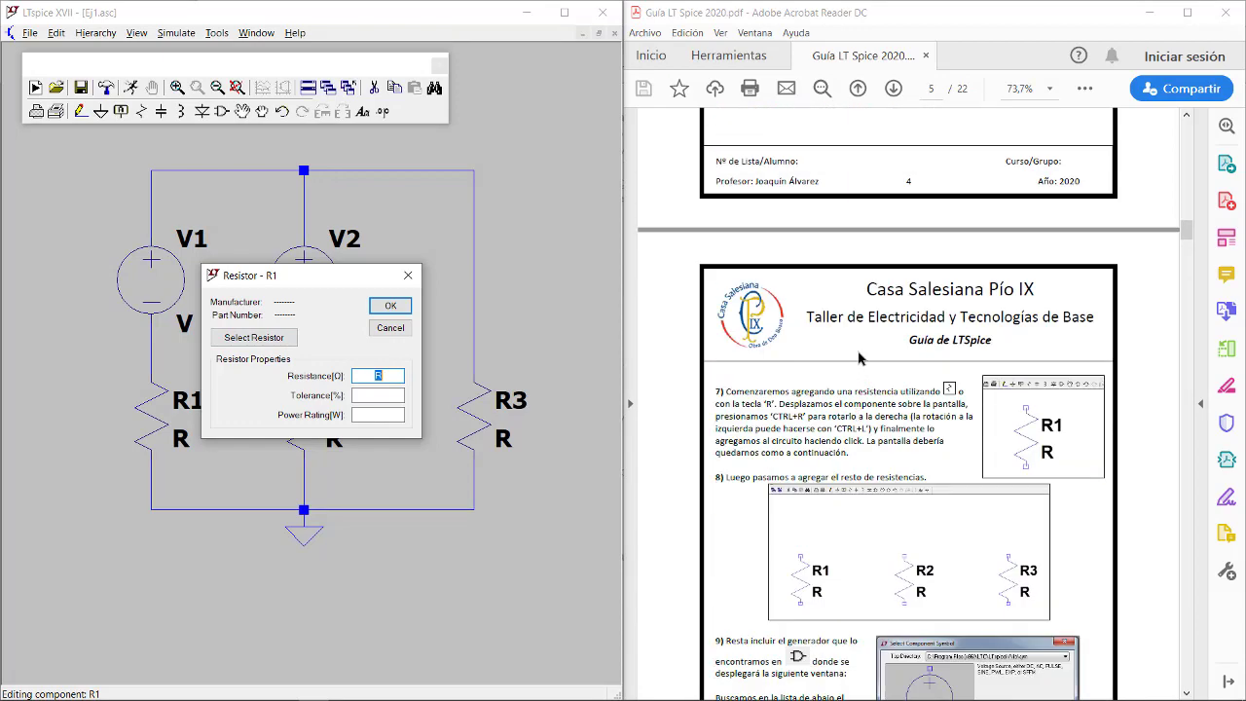
scroll(858, 353, down, 1)
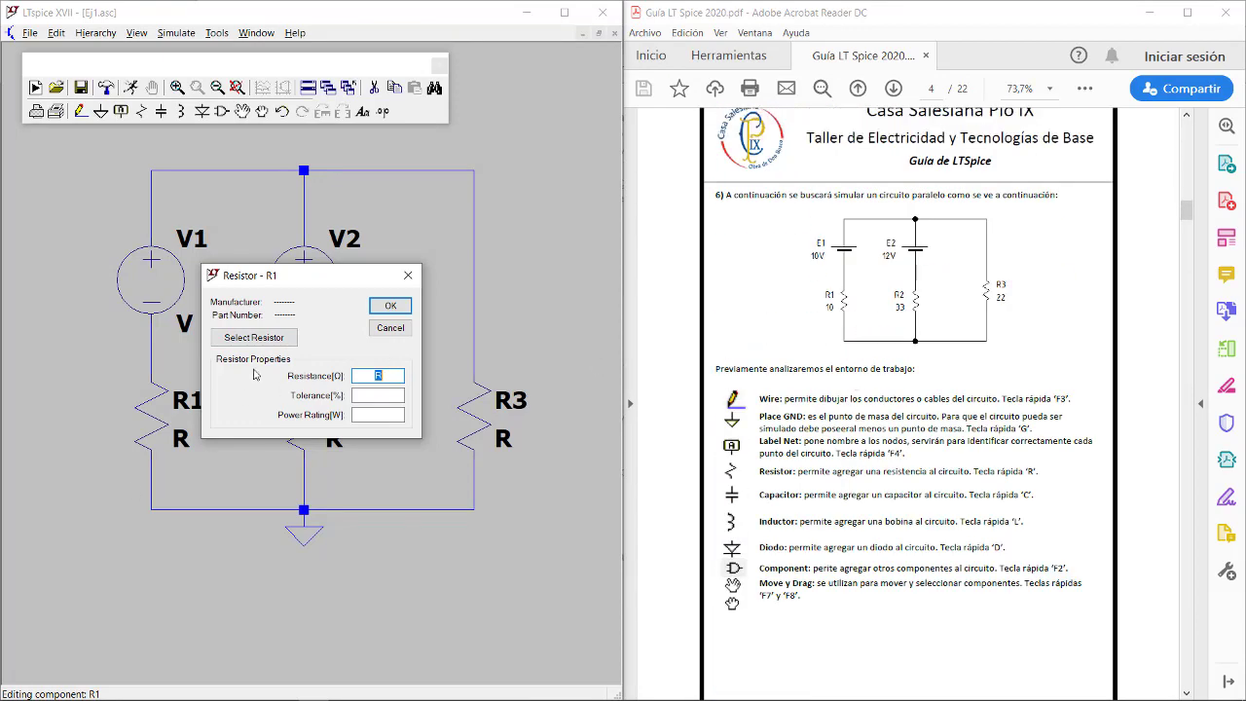
text(10)
click(391, 306)
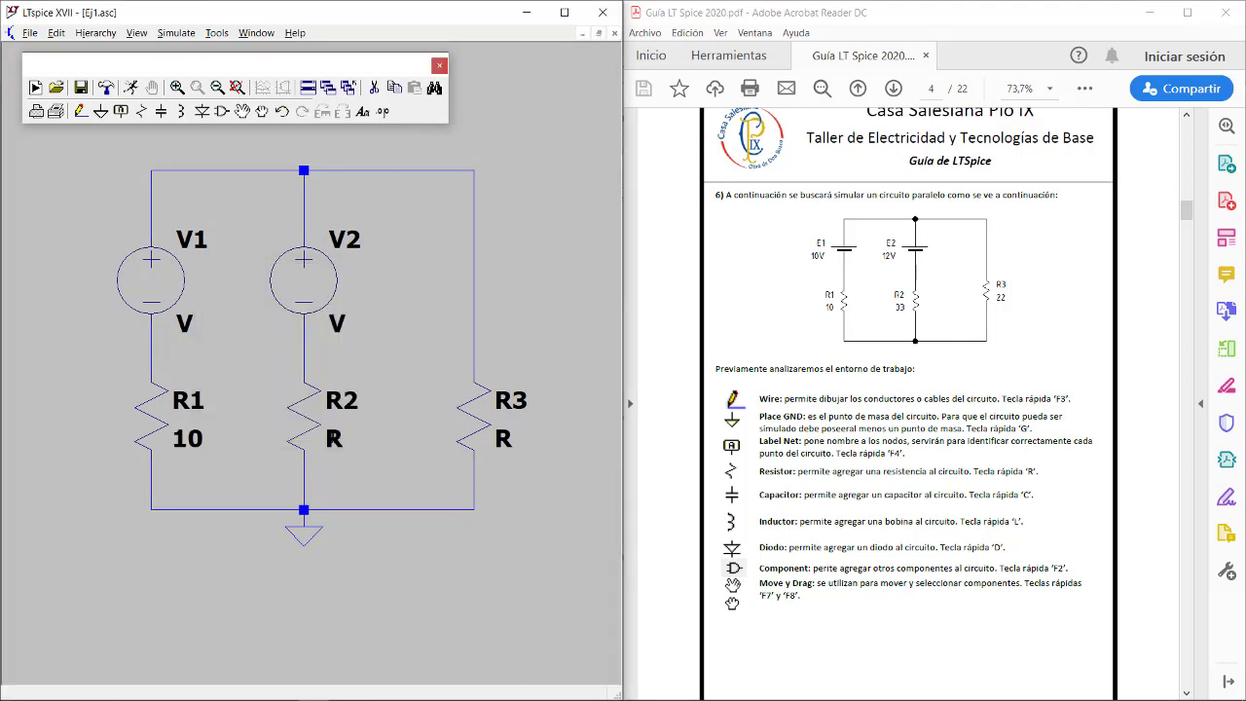
Set R2's resistance to 33 Ω and R3's resistance to 22 Ω
right_click(321, 420)
text(3)
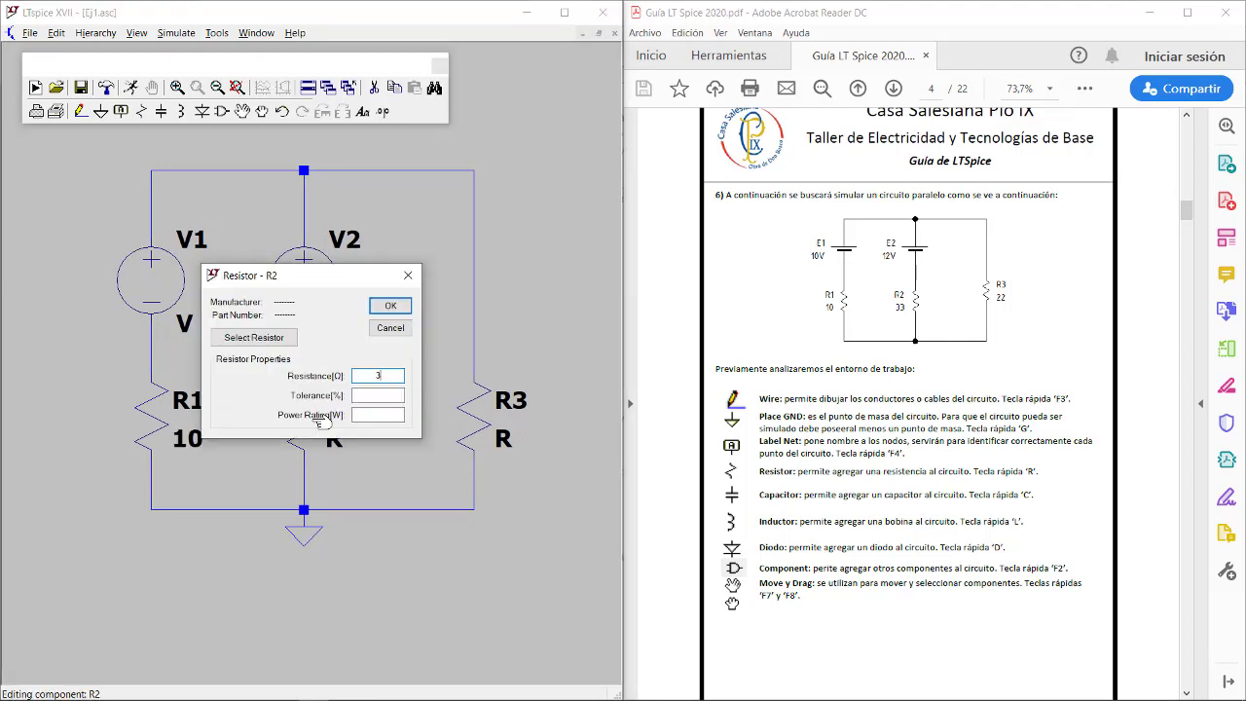
text(3)
click(391, 306)
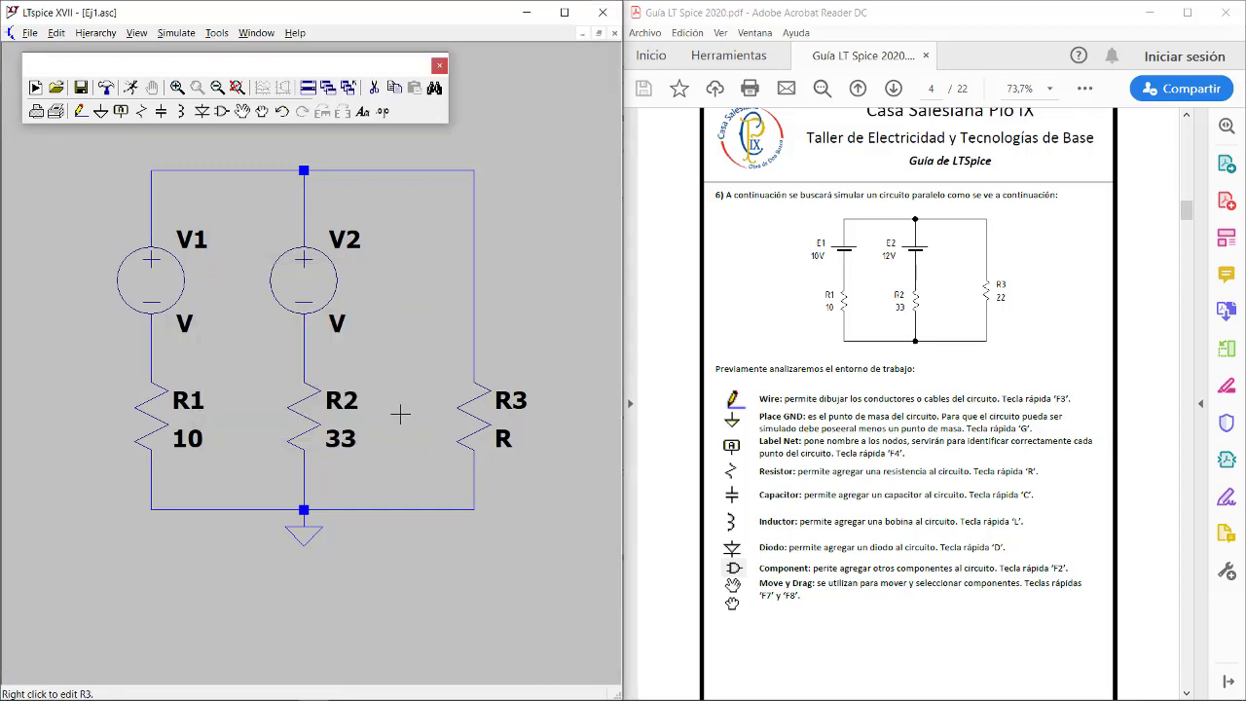
right_click(486, 418)
text(22)
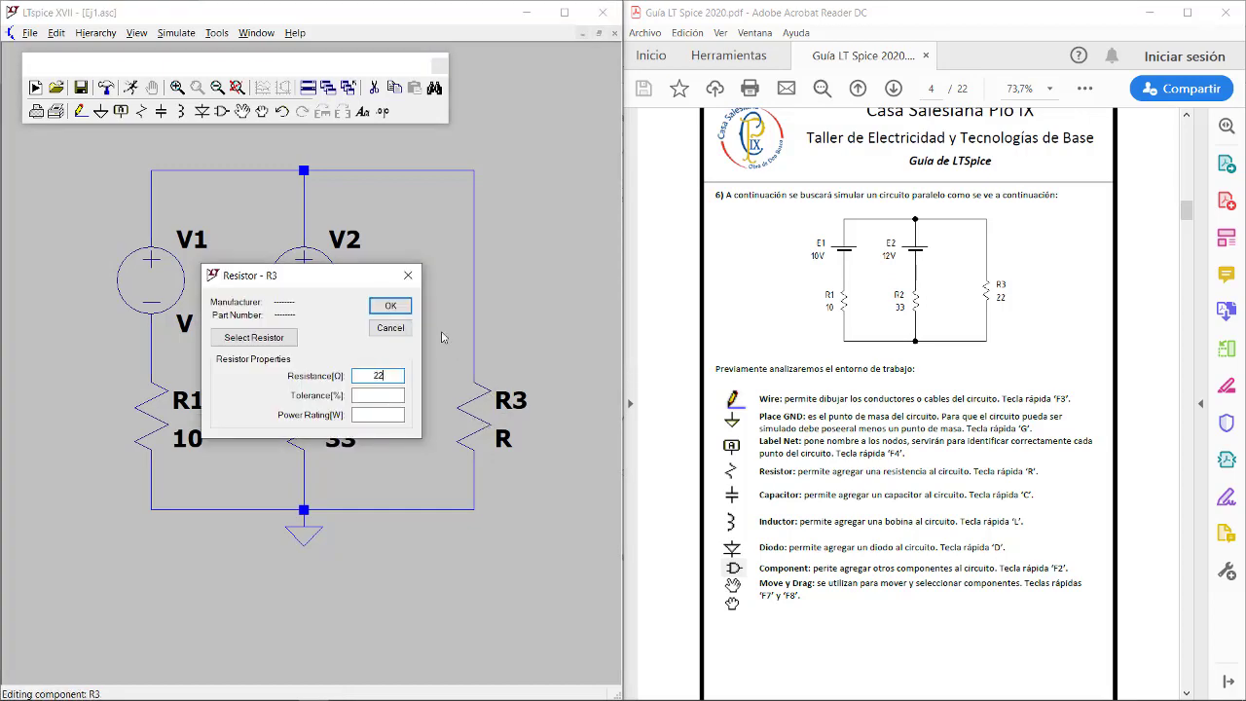
click(405, 310)
Following guide step 13, set V1's DC value to 10 V and V2's to 12 V as given in the step 6 reference circuit
scroll(826, 551, down, 15)
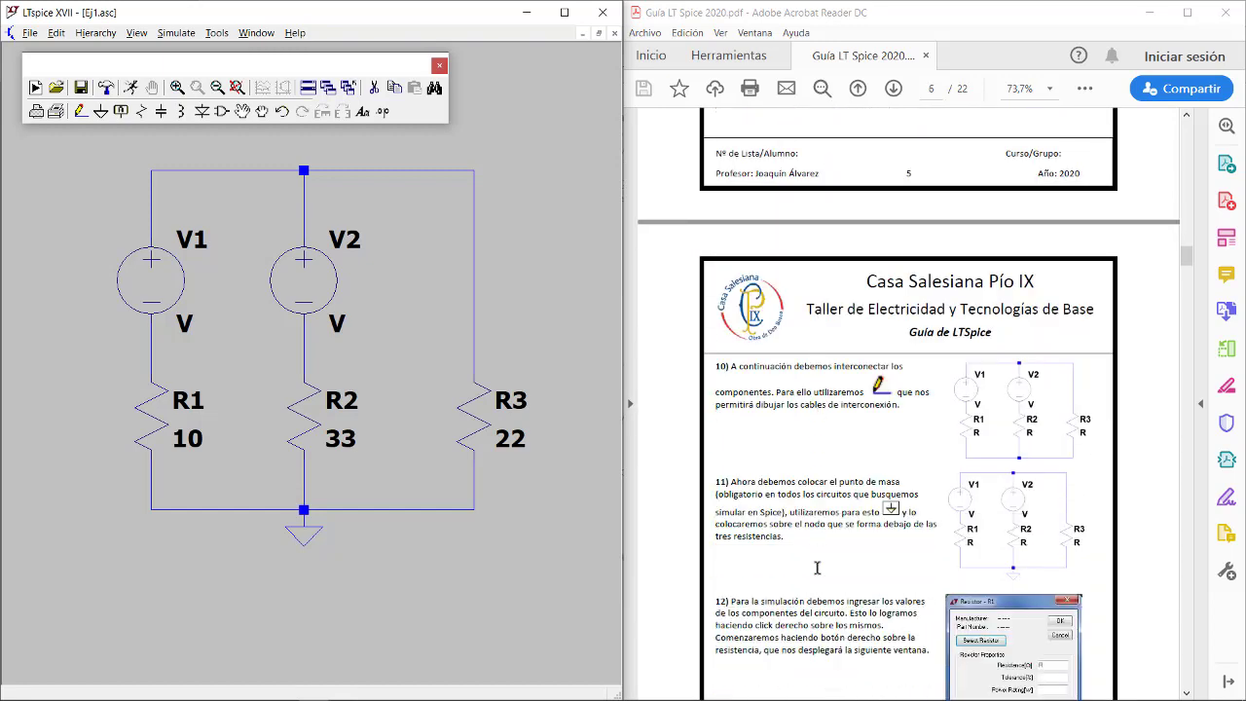
scroll(818, 568, down, 9)
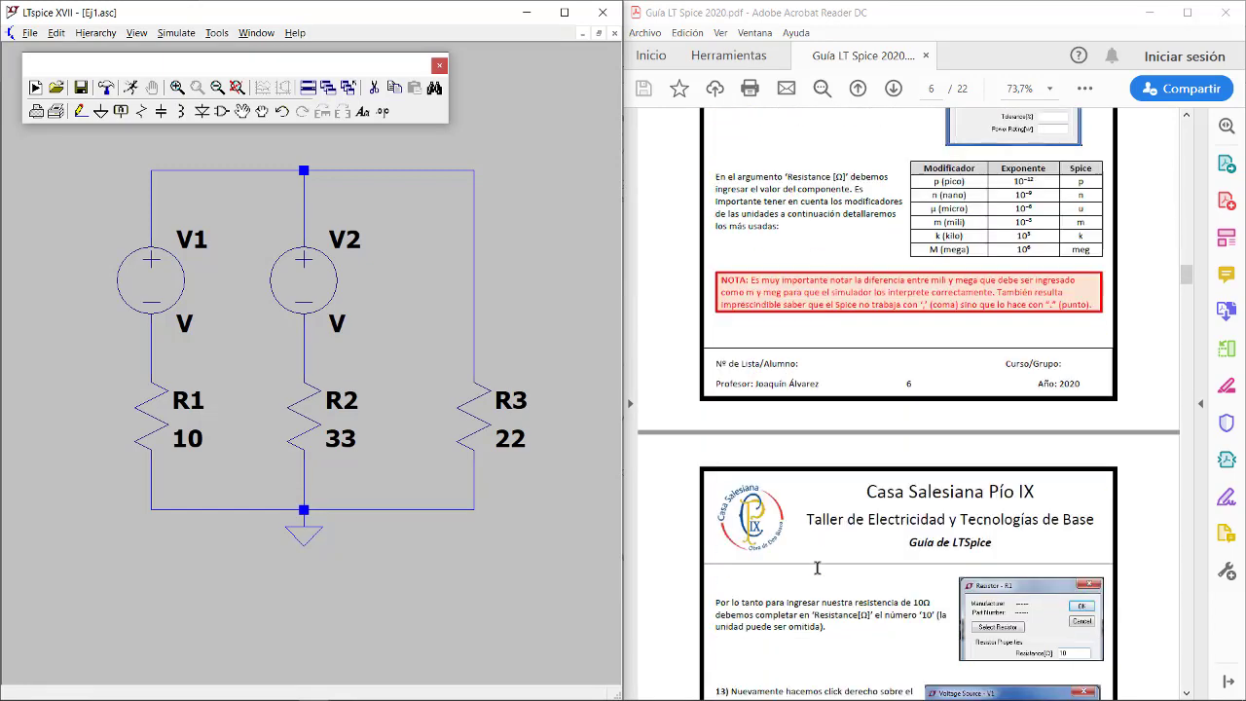
right_click(184, 288)
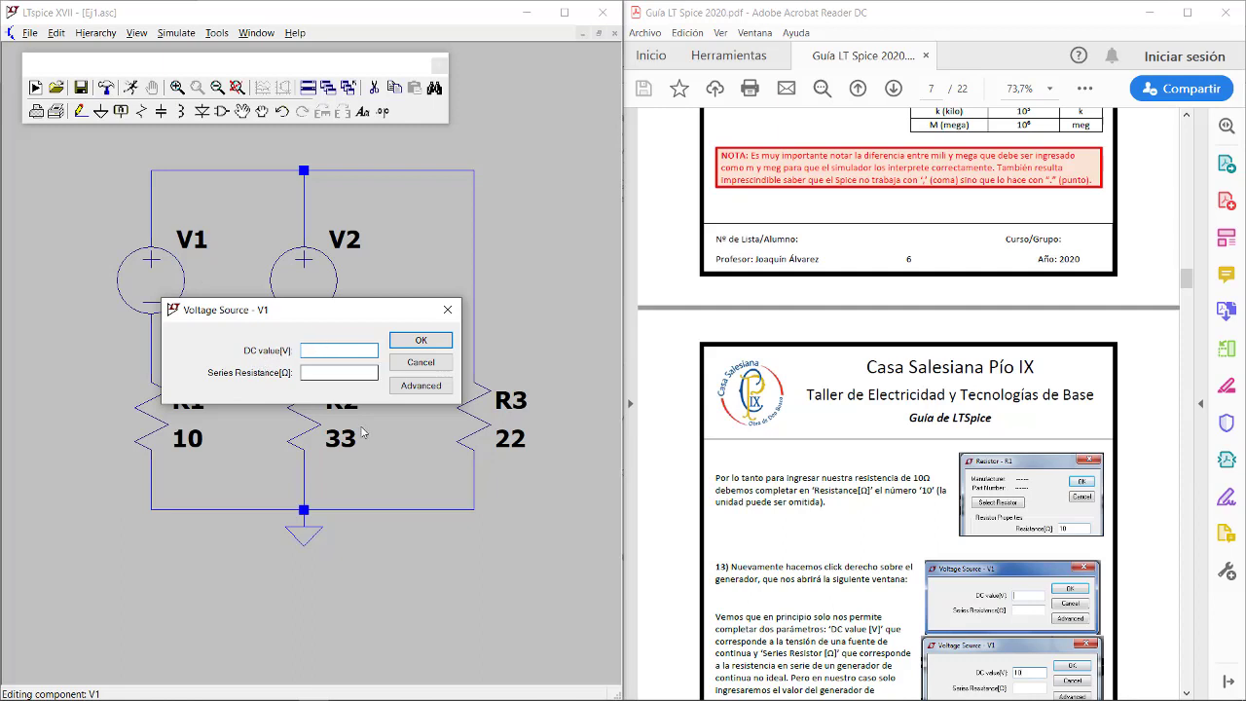
click(352, 373)
click(350, 351)
scroll(811, 495, up, 12)
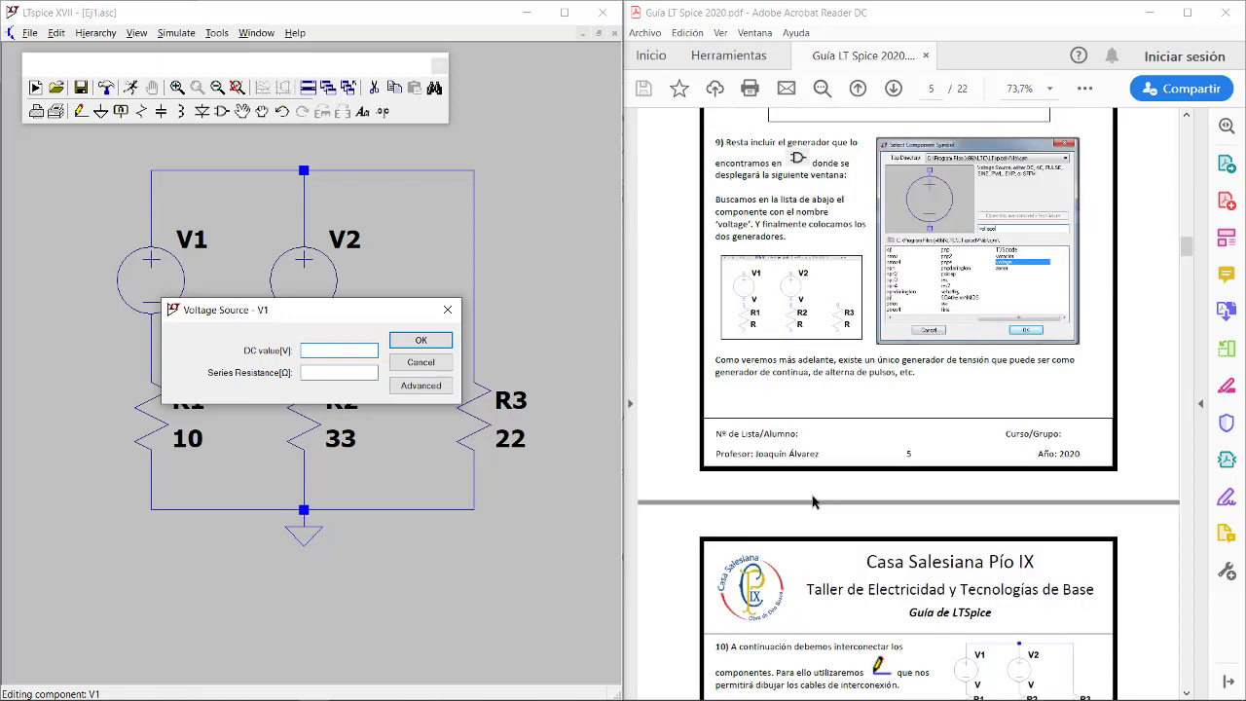
scroll(811, 496, up, 5)
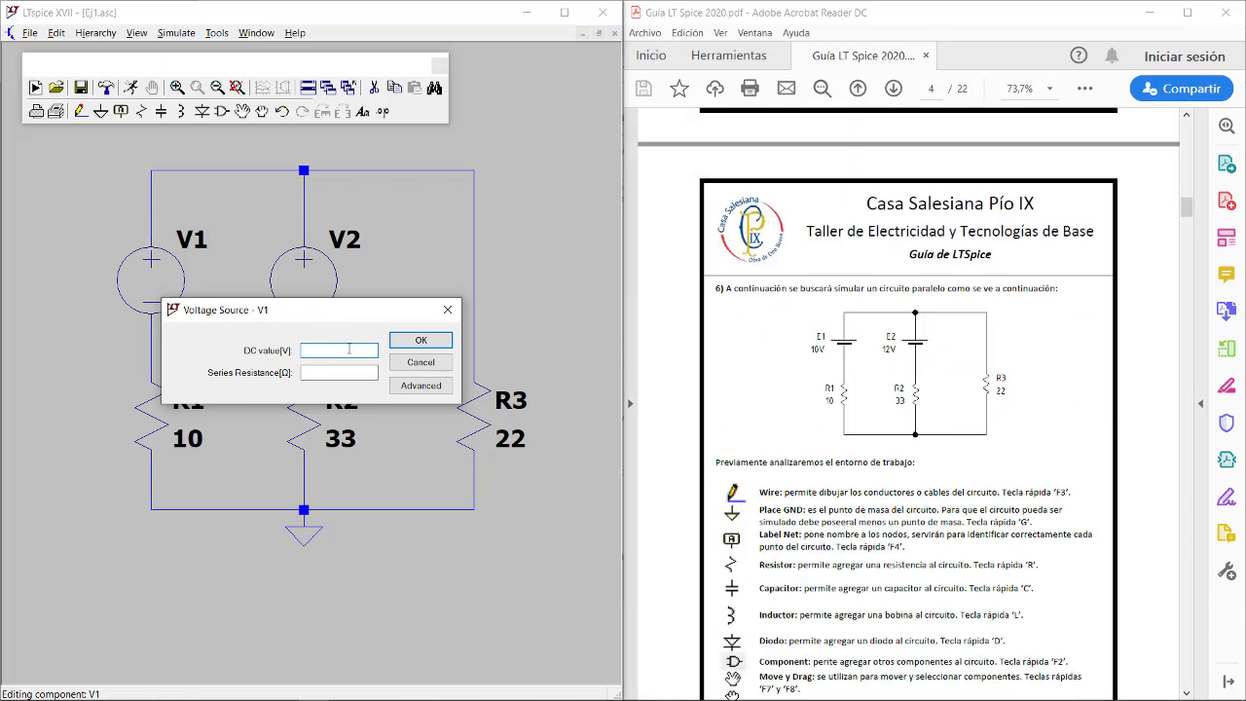
click(421, 339)
right_click(326, 291)
click(420, 340)
Following guide step 15, configure the simulation as a DC operating point analysis (.op) and run it
scroll(891, 471, down, 20)
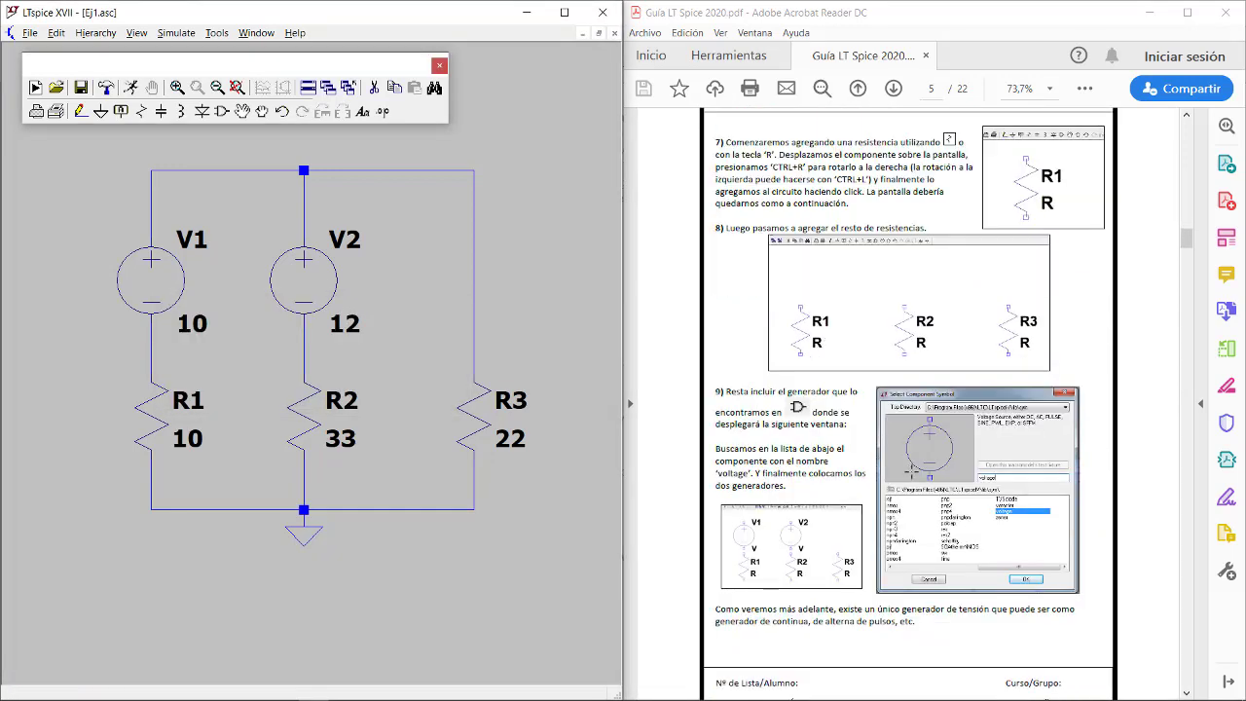
scroll(913, 472, down, 12)
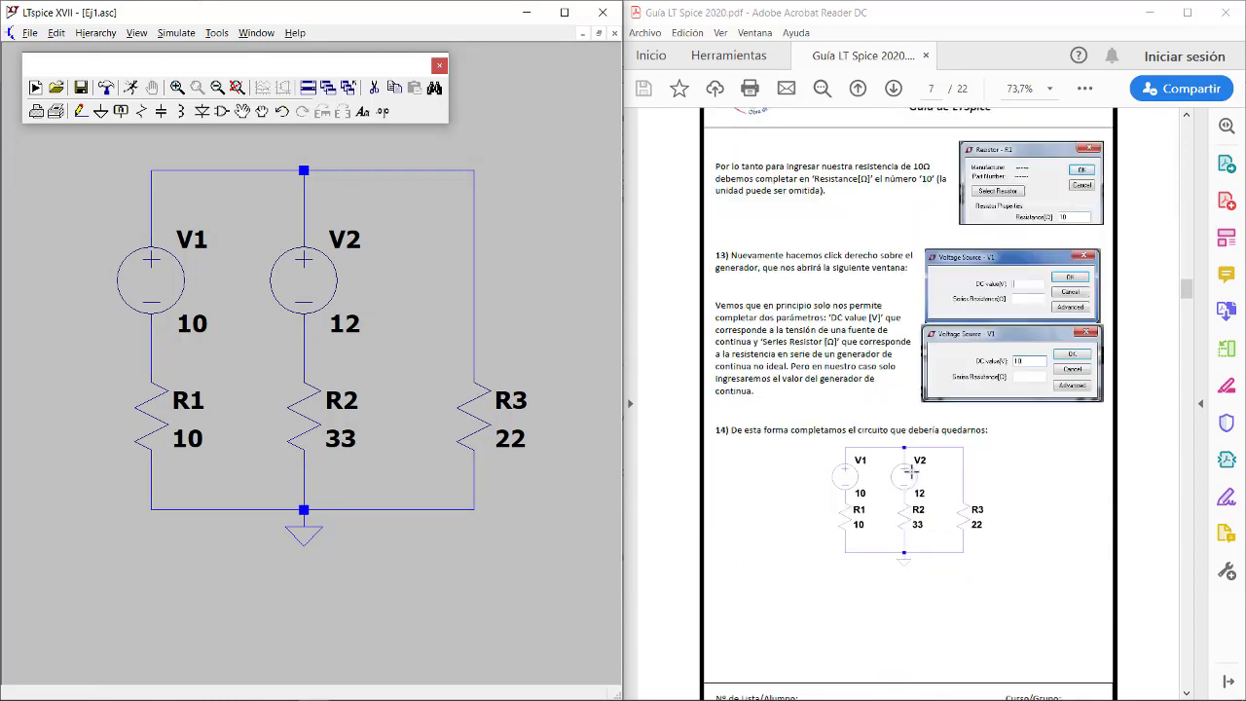
scroll(911, 471, down, 10)
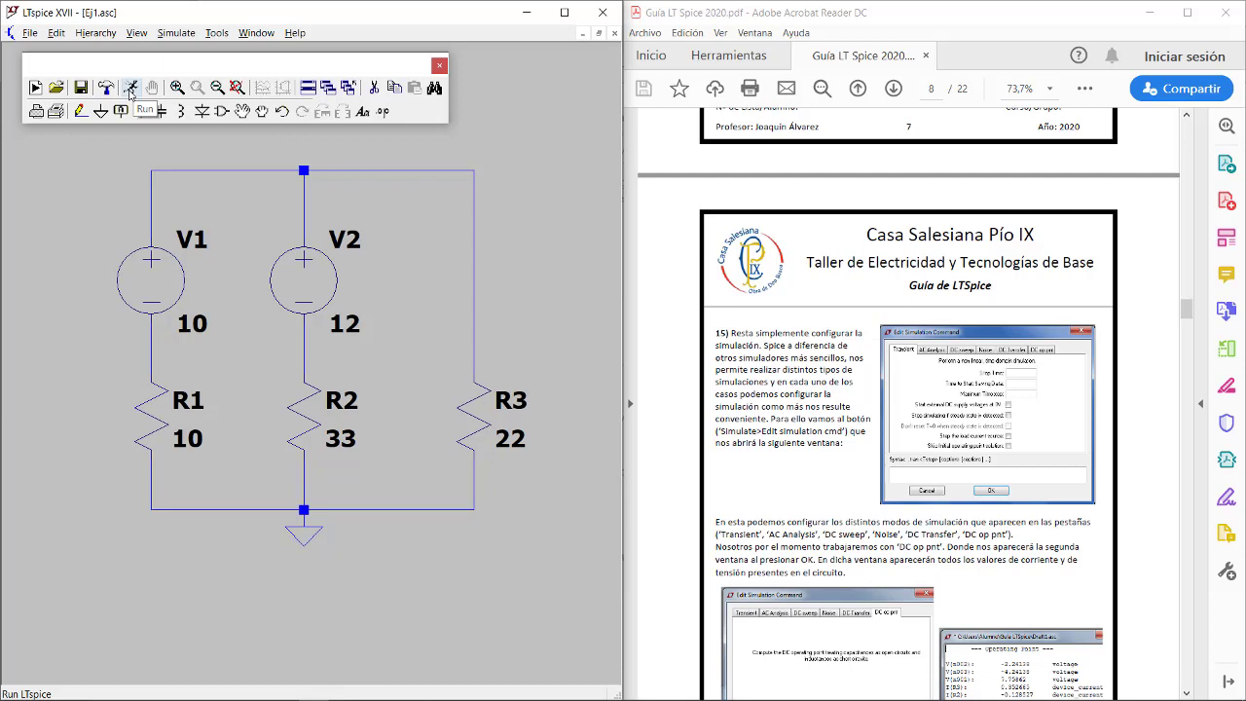
click(130, 93)
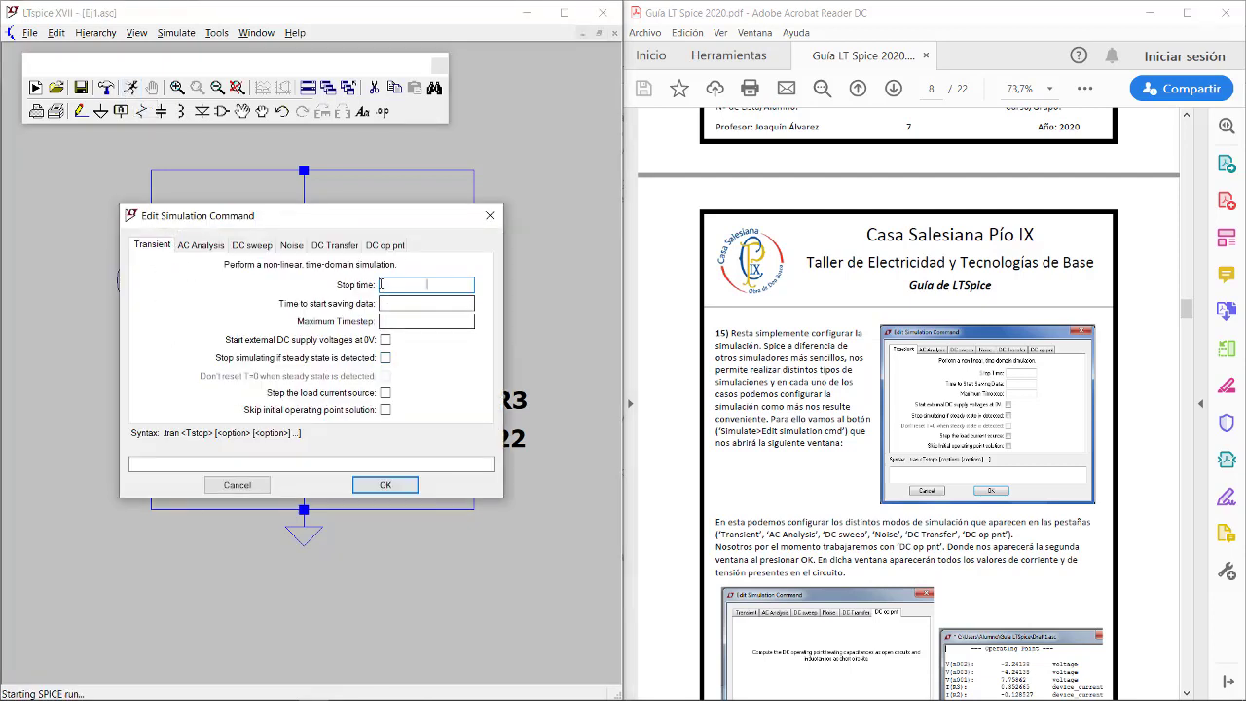
click(392, 244)
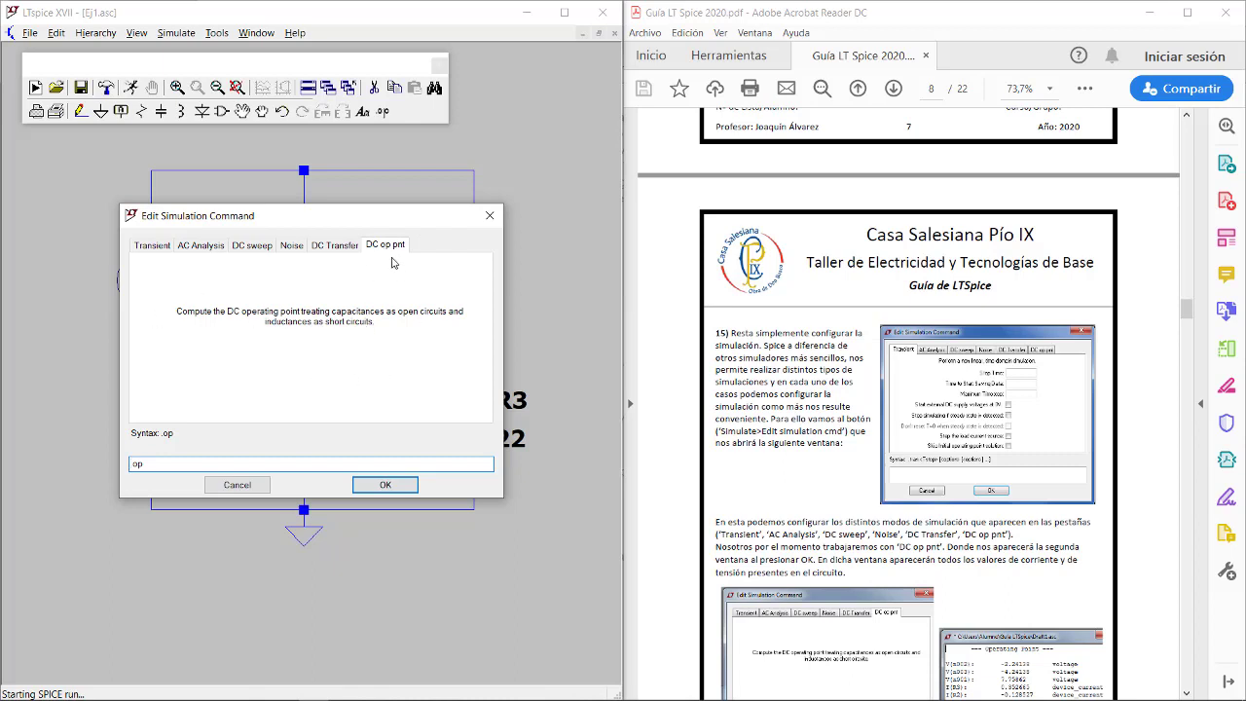
click(378, 486)
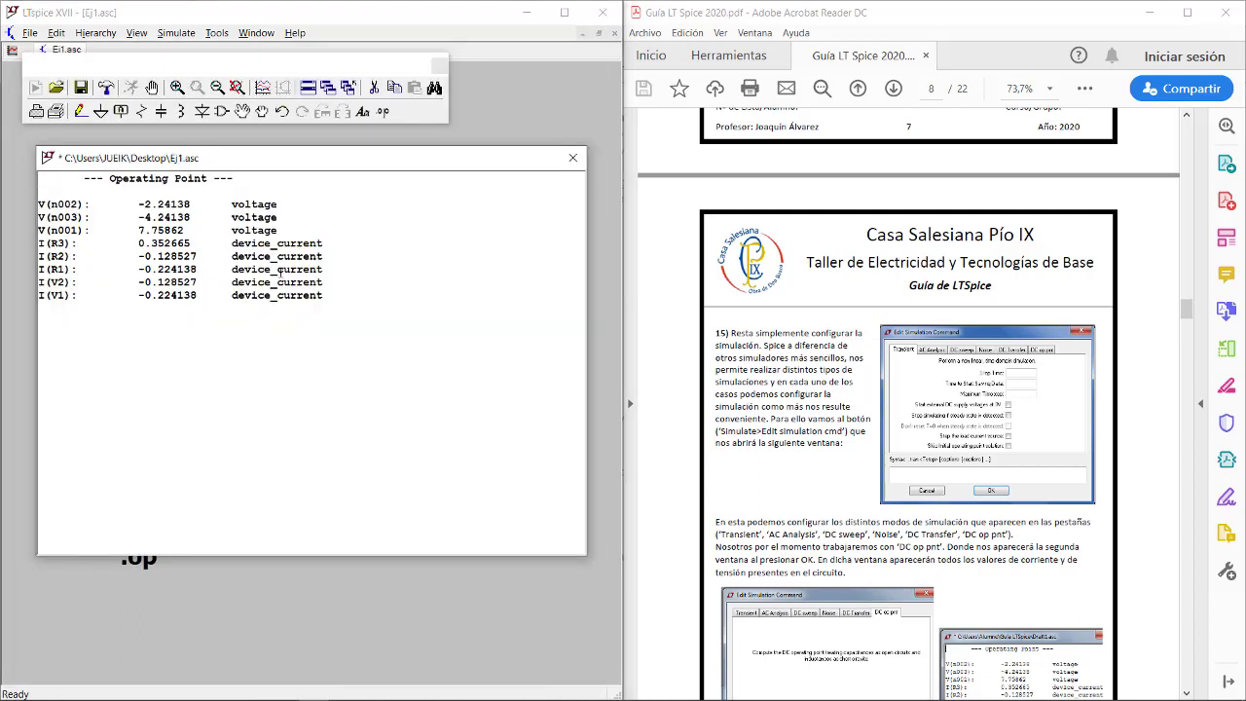
Review the node voltages and the resistor and source currents in the operating point results, and close the results
drag(51, 205, 84, 223)
click(59, 226)
click(85, 230)
double_click(142, 244)
drag(147, 256, 168, 282)
click(174, 301)
click(573, 157)
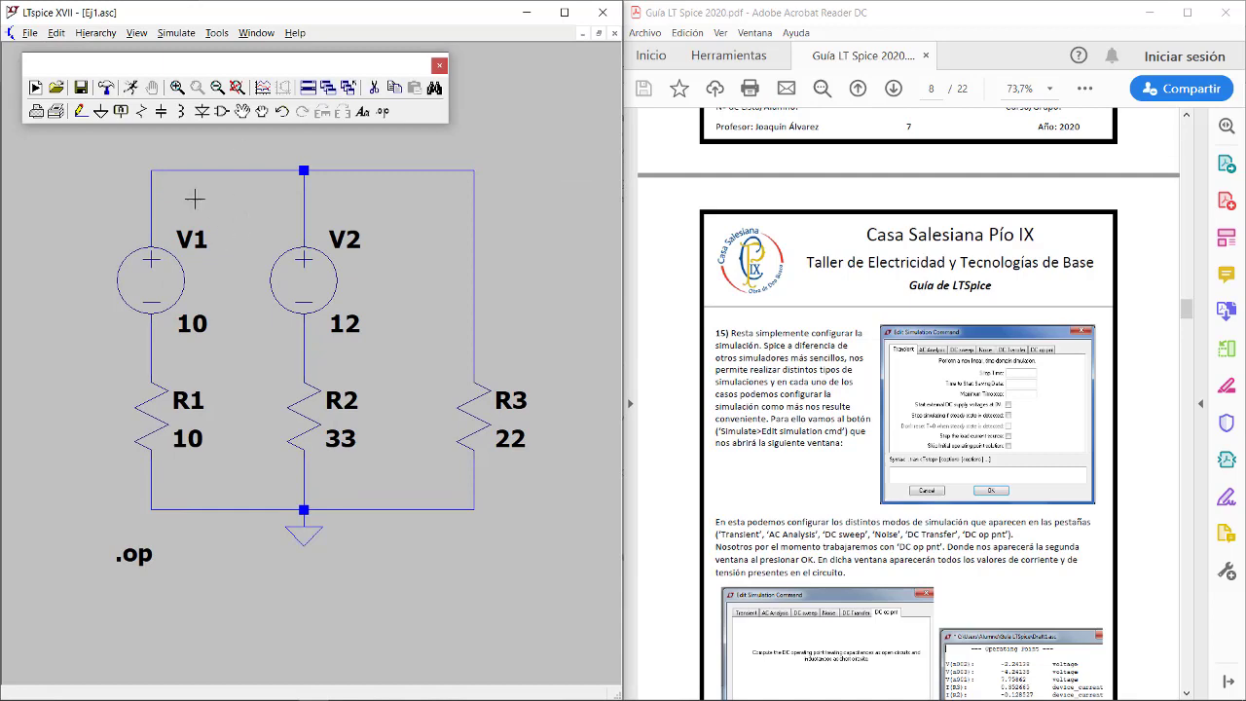
Following guide step 16, create a net label named A and place it on the upper node above V2
scroll(970, 584, down, 10)
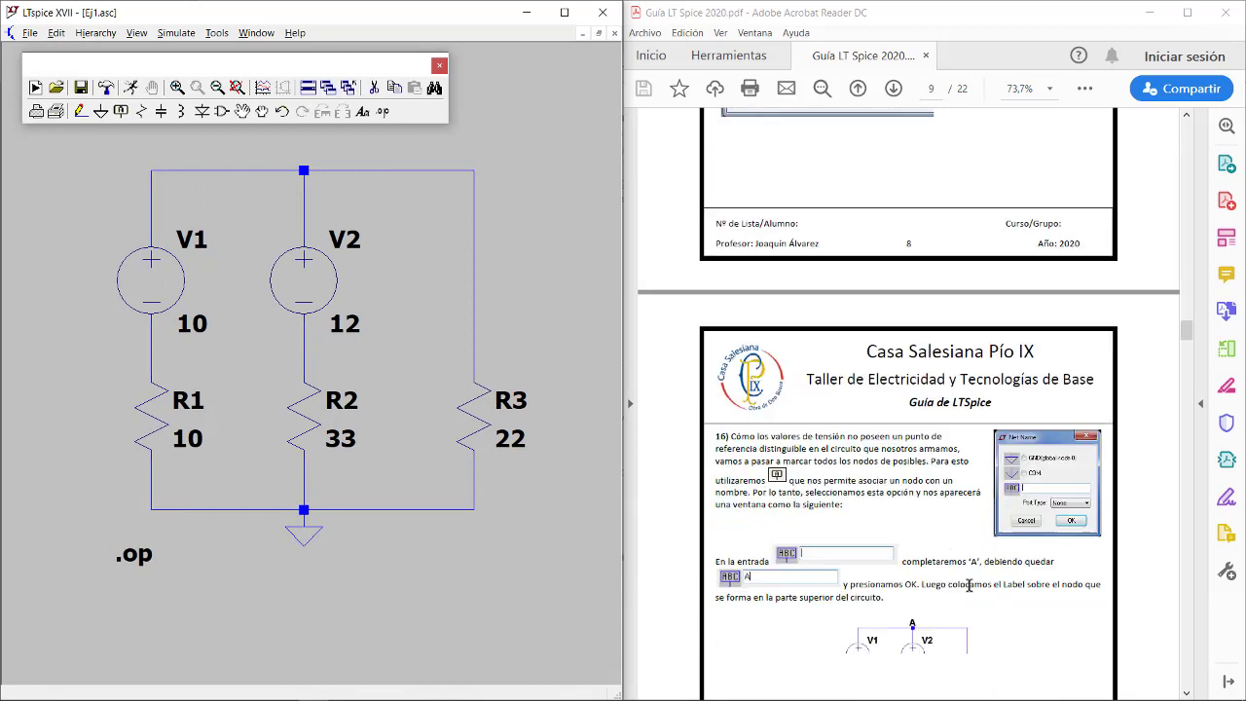
scroll(923, 521, down, 3)
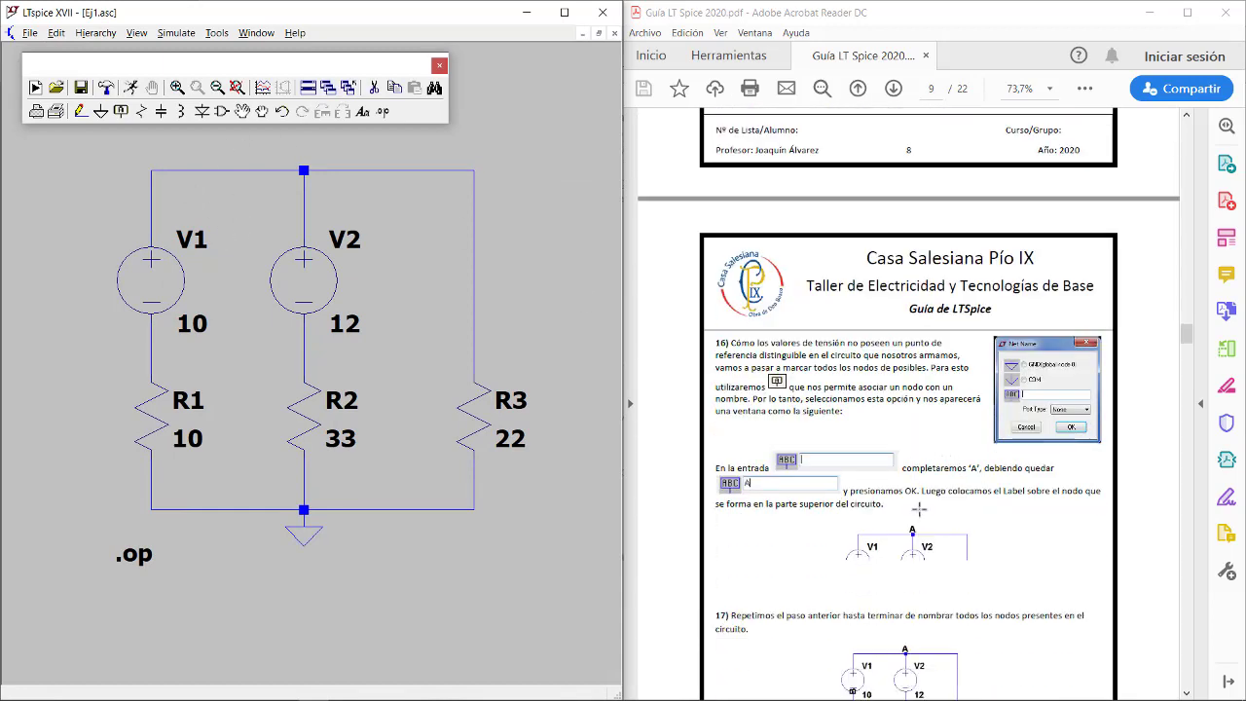
scroll(911, 443, down, 2)
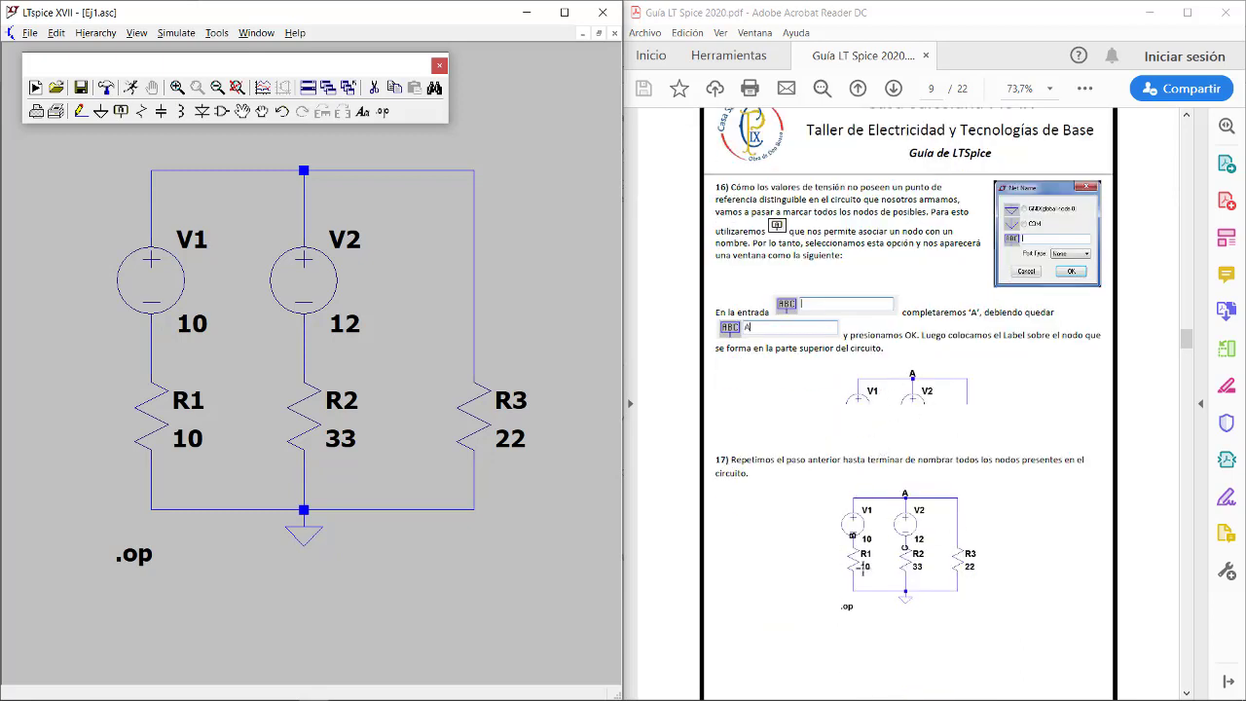
click(121, 111)
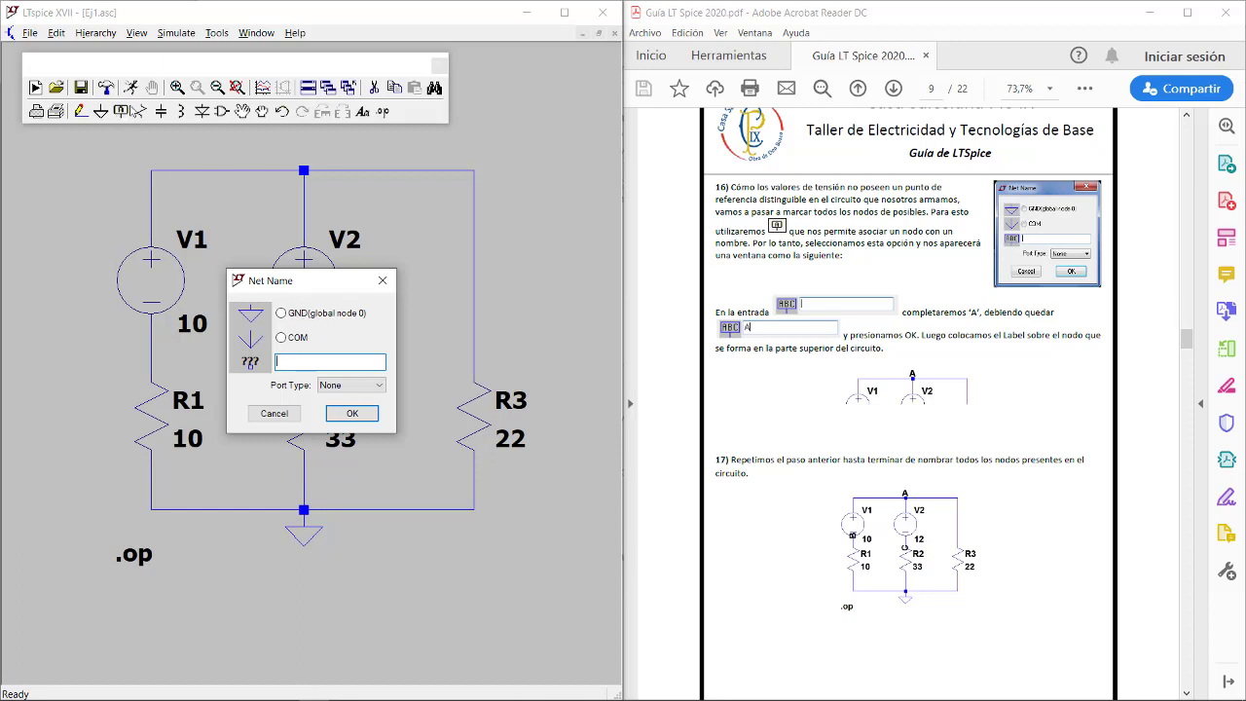
text(A)
click(352, 414)
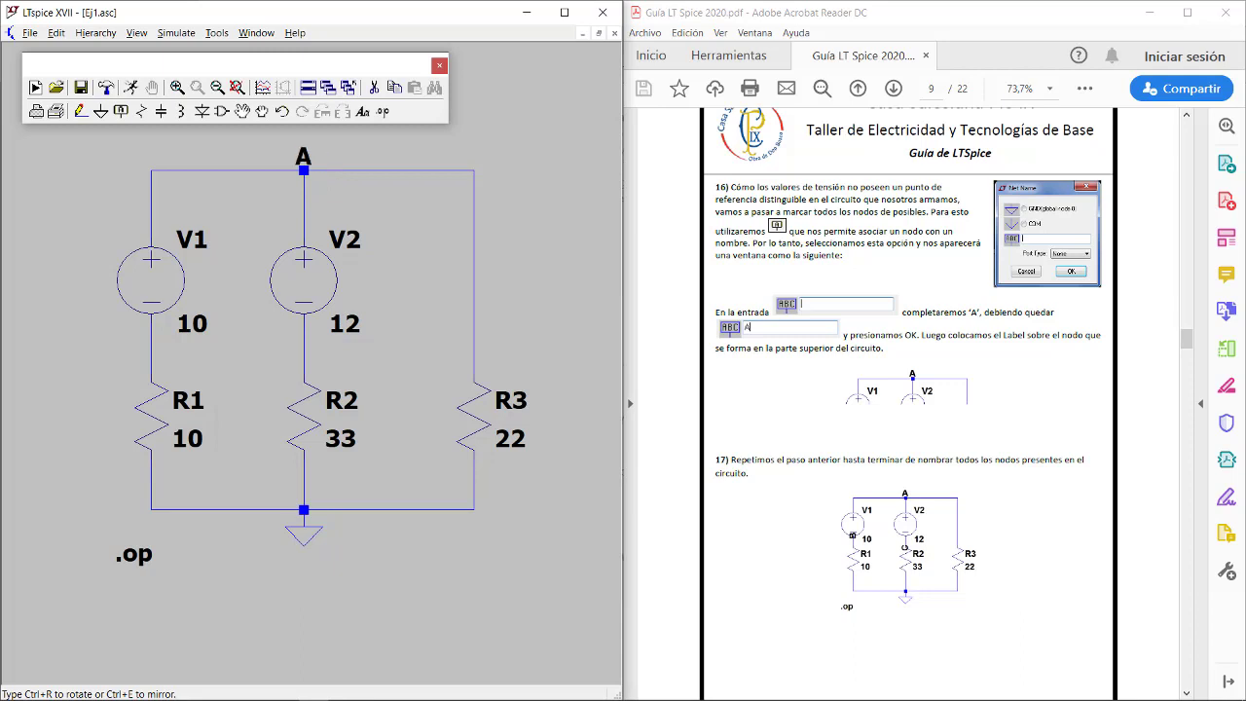
click(304, 171)
Place a rotated net label on the wire between V1 and R1 and name it B
key(ctrl+r)
click(151, 358)
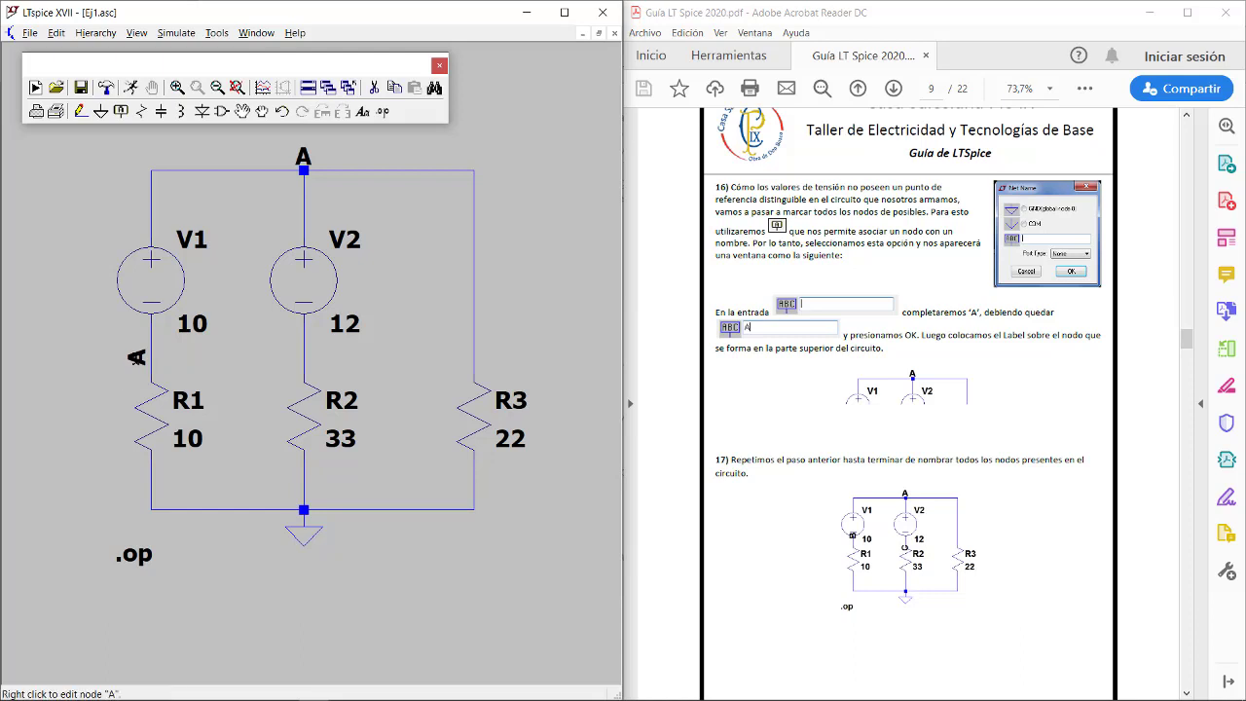
right_click(137, 360)
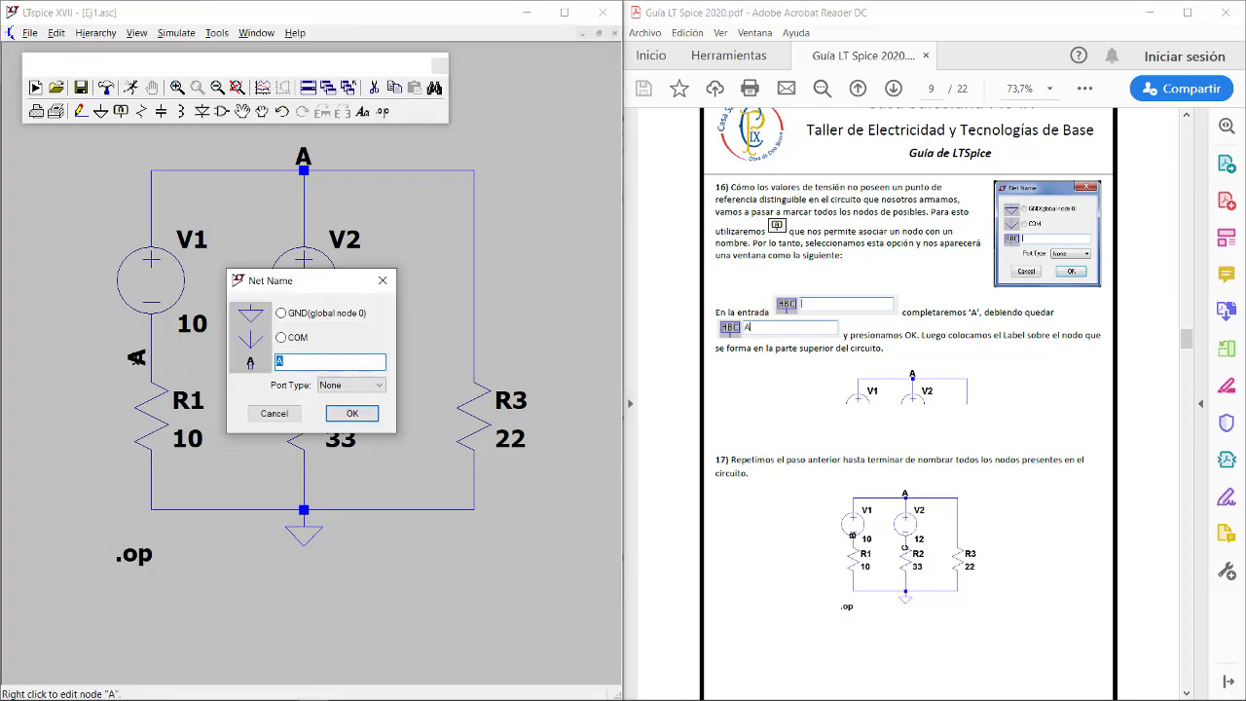
text(B)
key(Return)
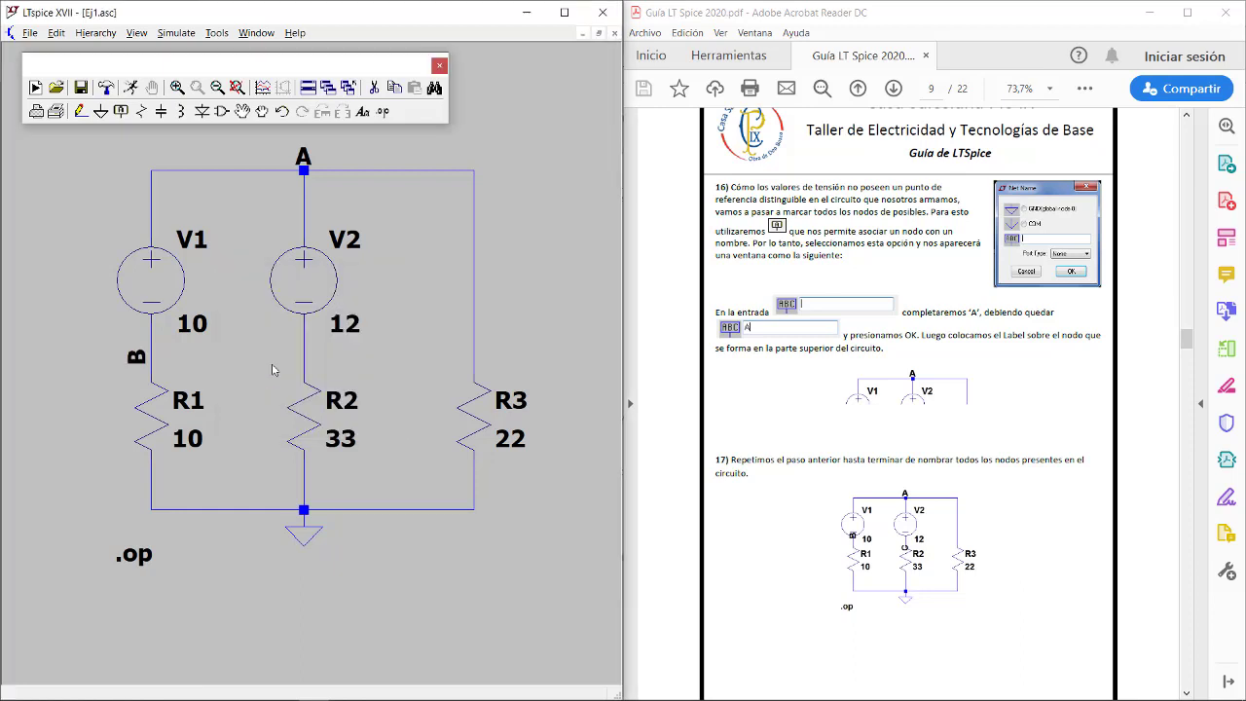
Create a net label named C and place it rotated on the wire between V2 and R2
click(121, 111)
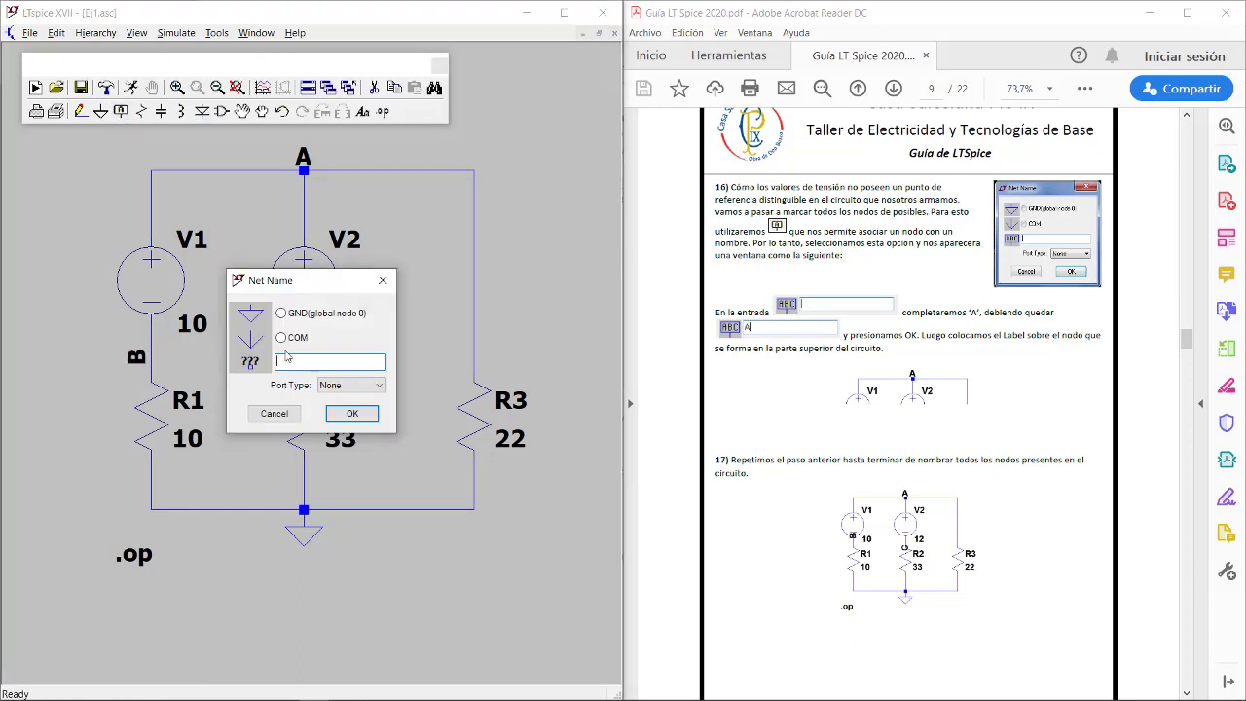
text(C)
click(351, 413)
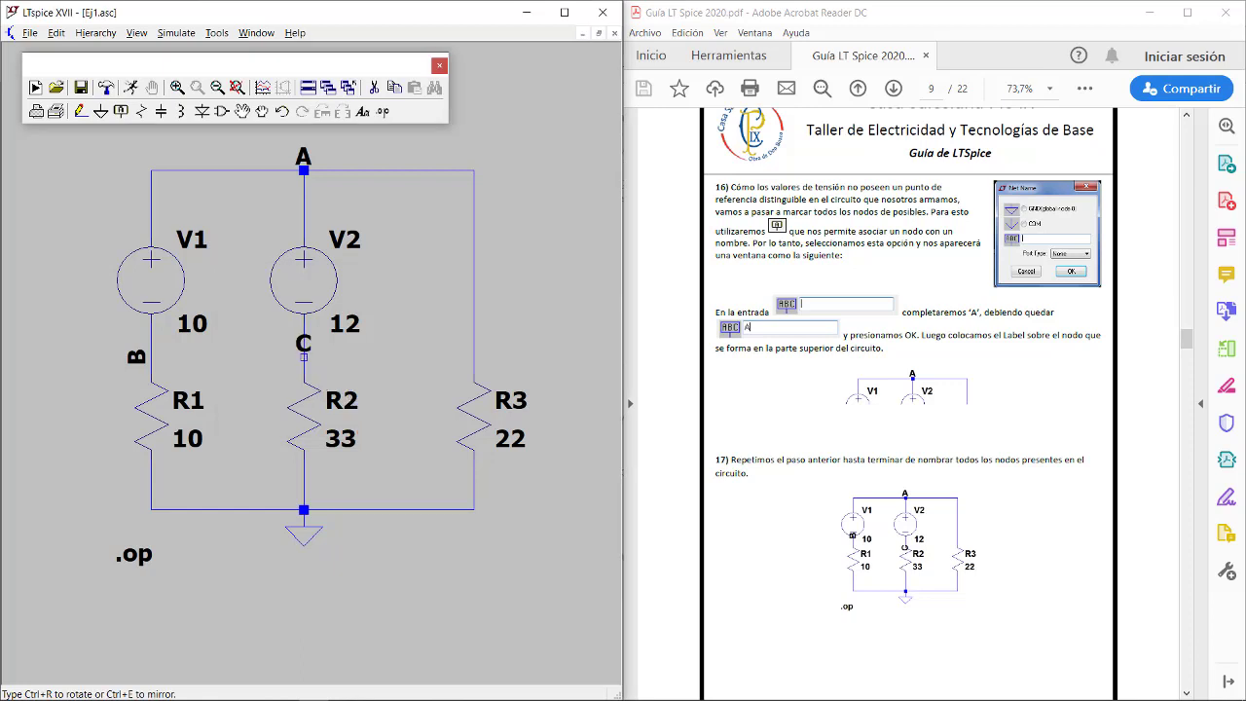
click(304, 356)
key(Escape)
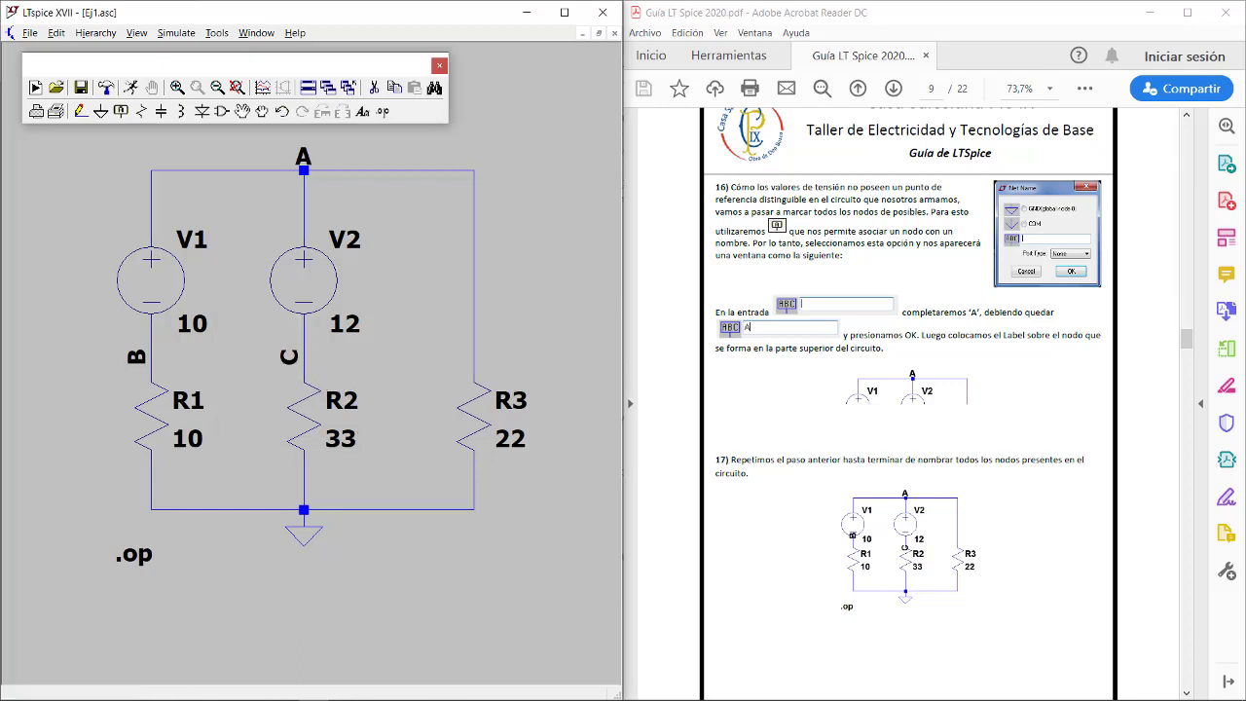
Following guide step 18, rerun the operating point simulation, check the results for the labelled nodes and close them
scroll(905, 523, down, 3)
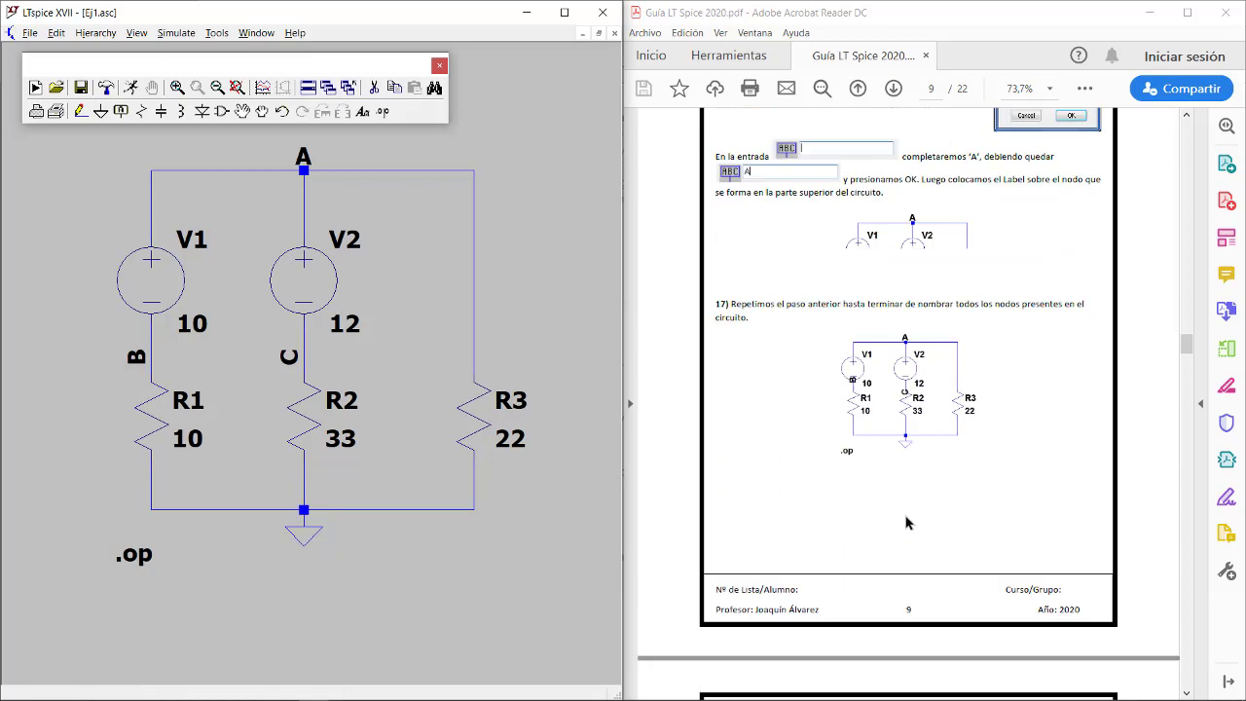
scroll(906, 523, down, 7)
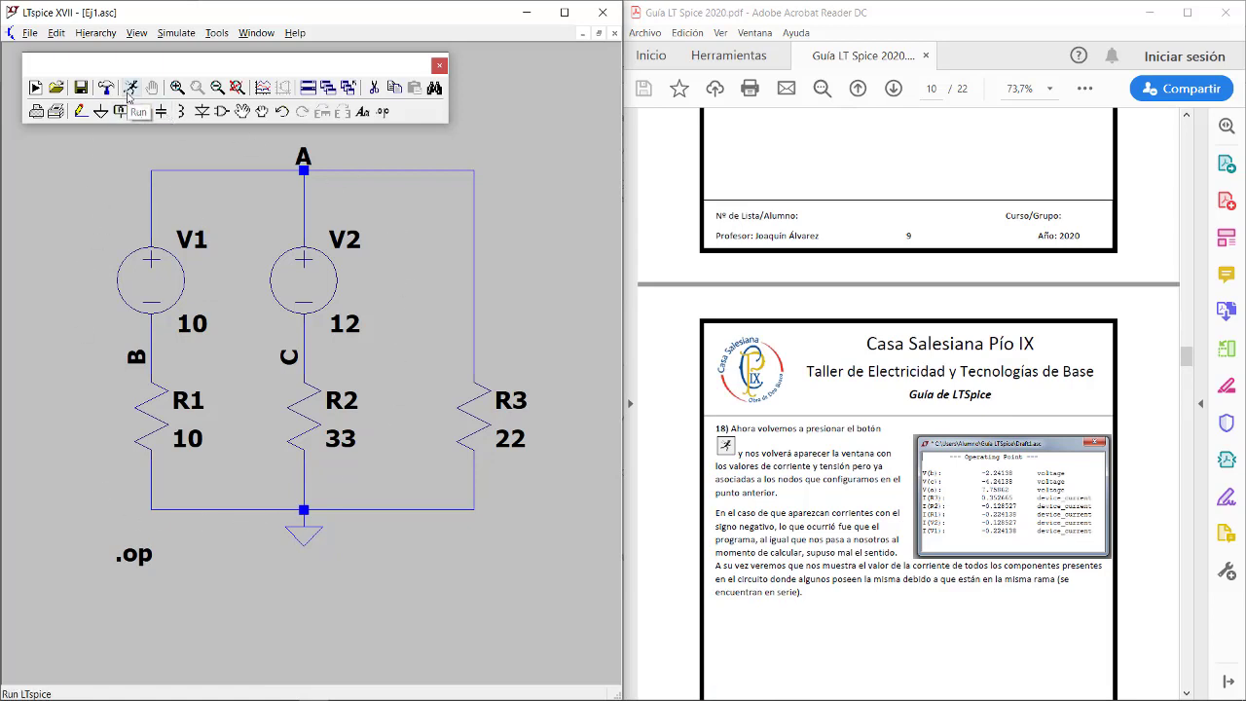
click(130, 87)
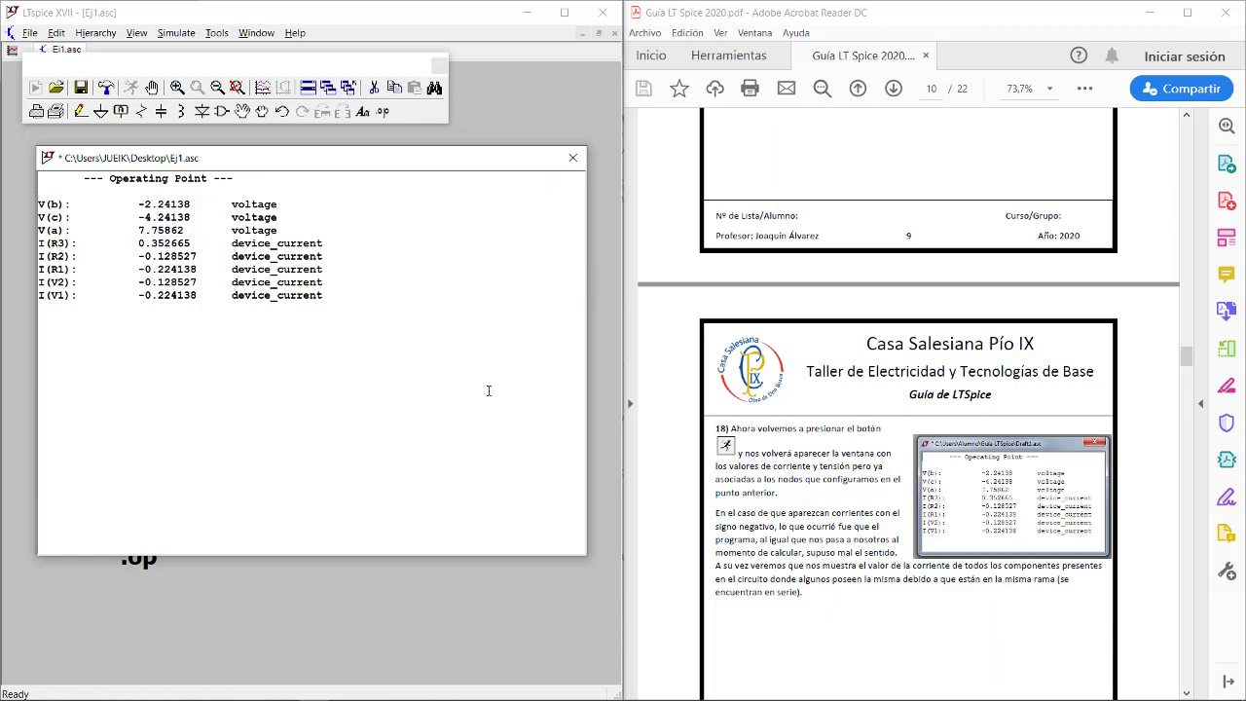
click(572, 159)
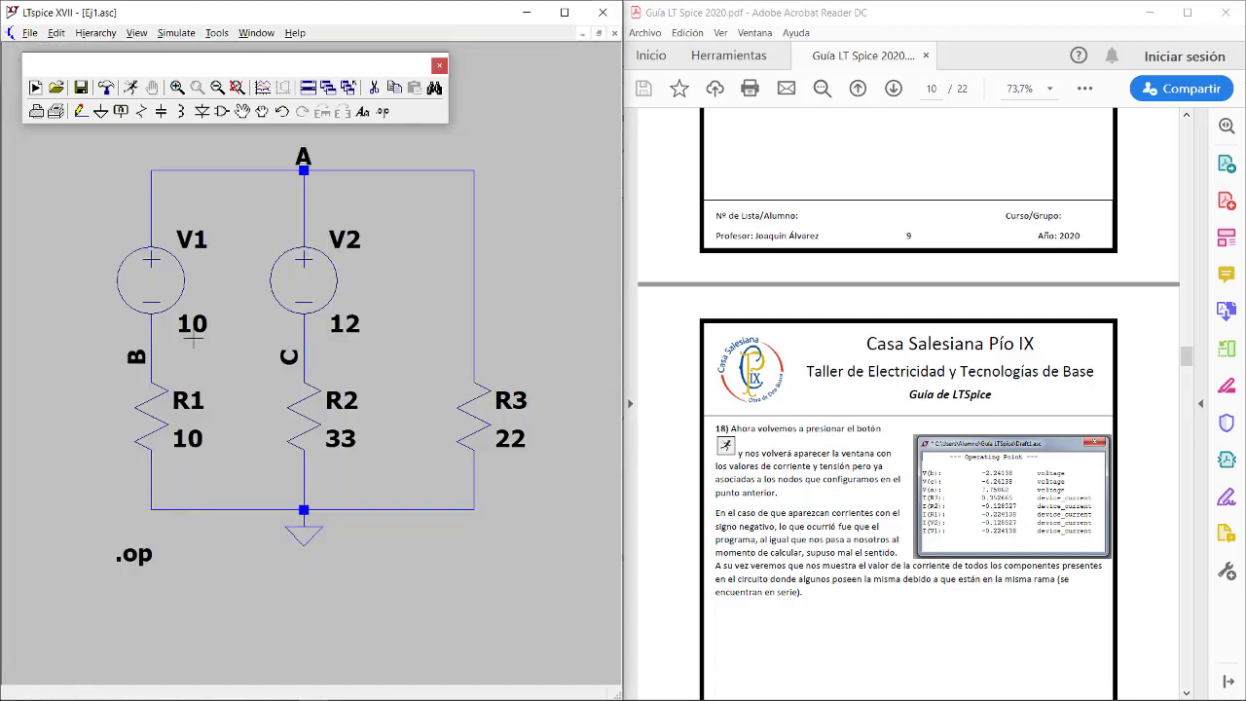
scroll(830, 462, down, 4)
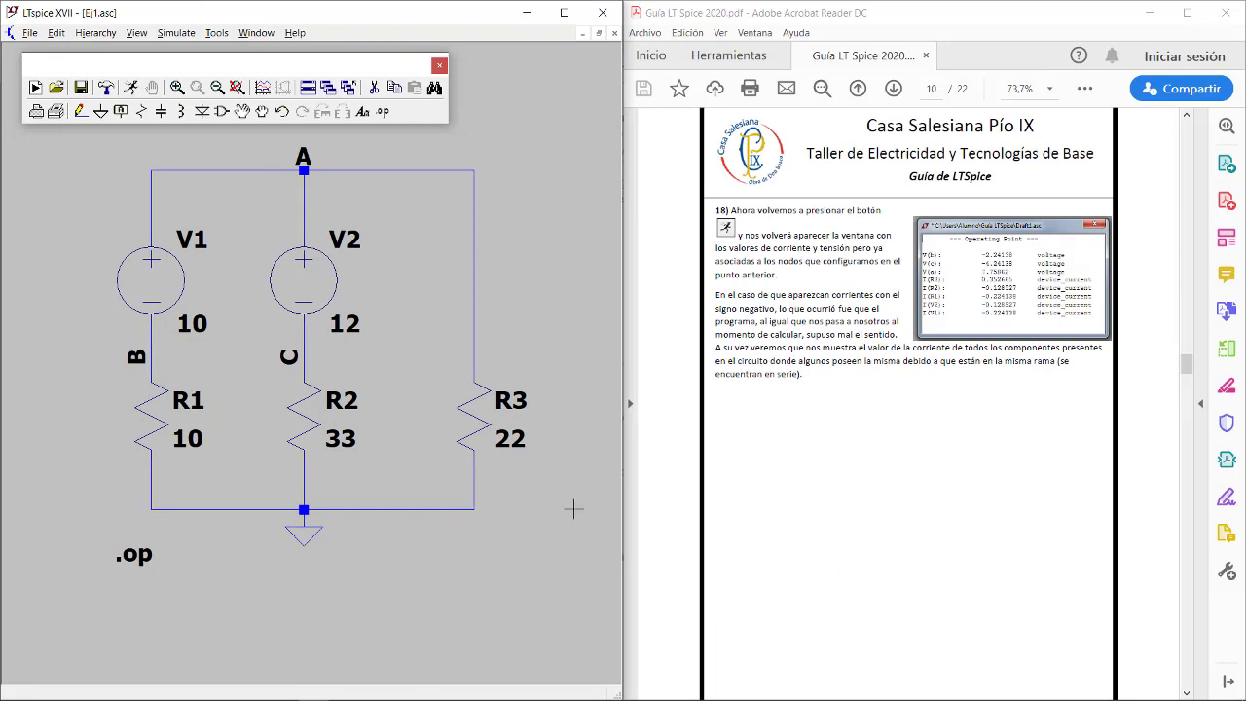